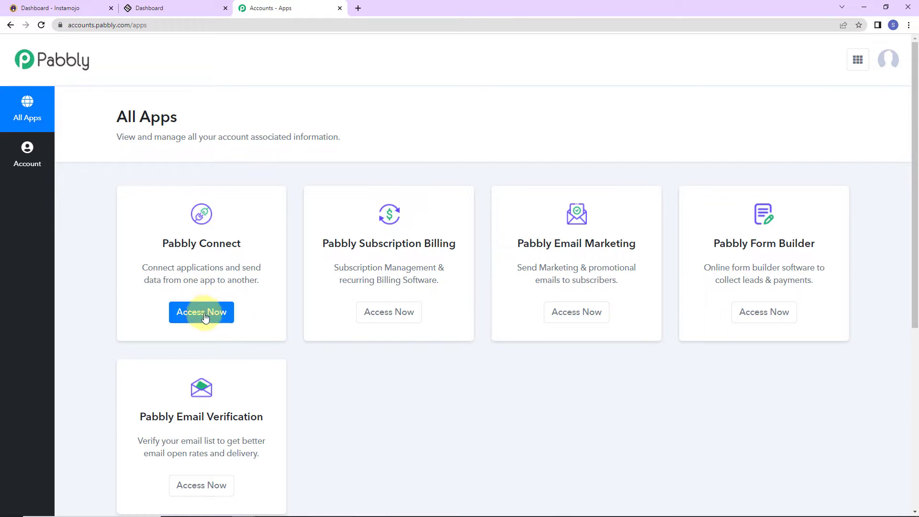
Open Pabbly Connect and create the workflow 'Enroll User in LearnWorlds on Successful Instamojo Payment'.
left_click(203, 313)
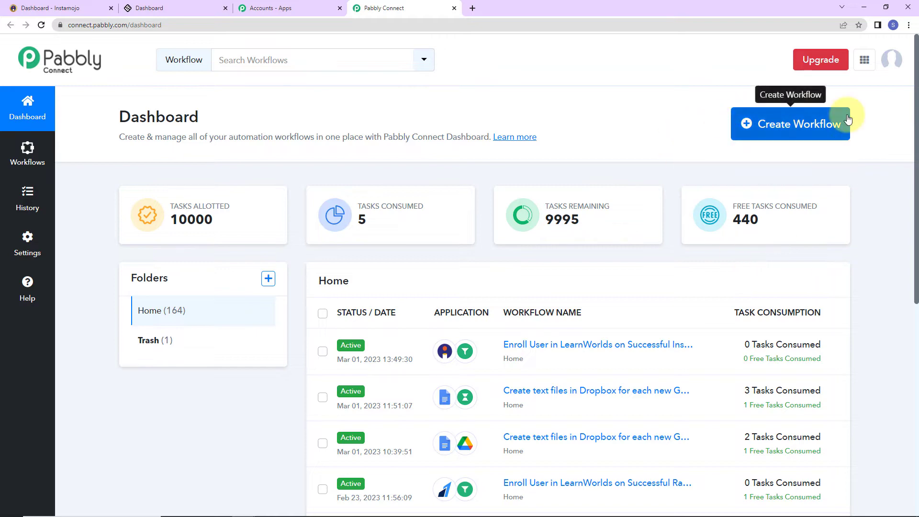
left_click(787, 124)
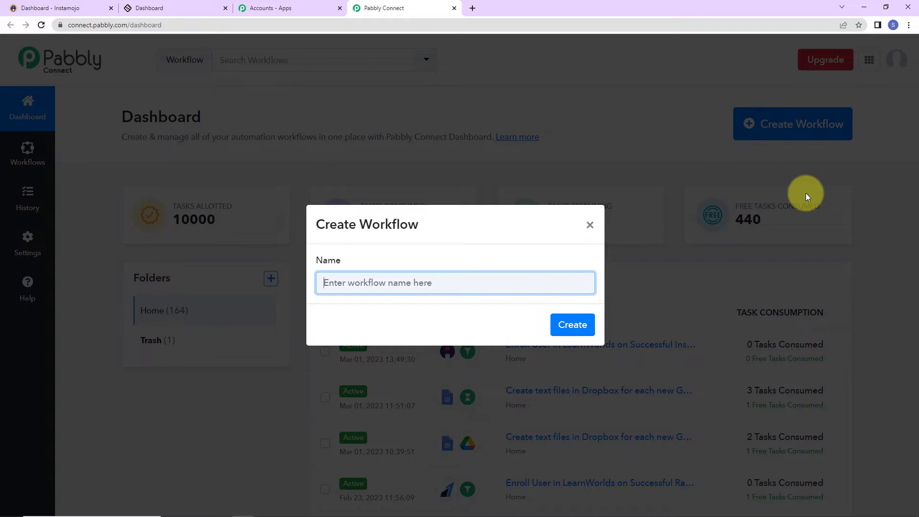
type("Enroll User in LearnWorlds on Successful Instamojo Payment")
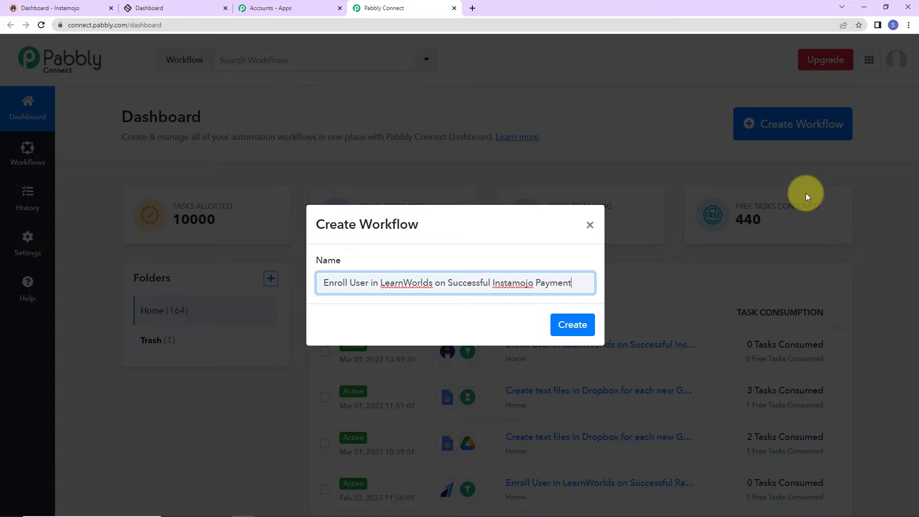
left_click(579, 324)
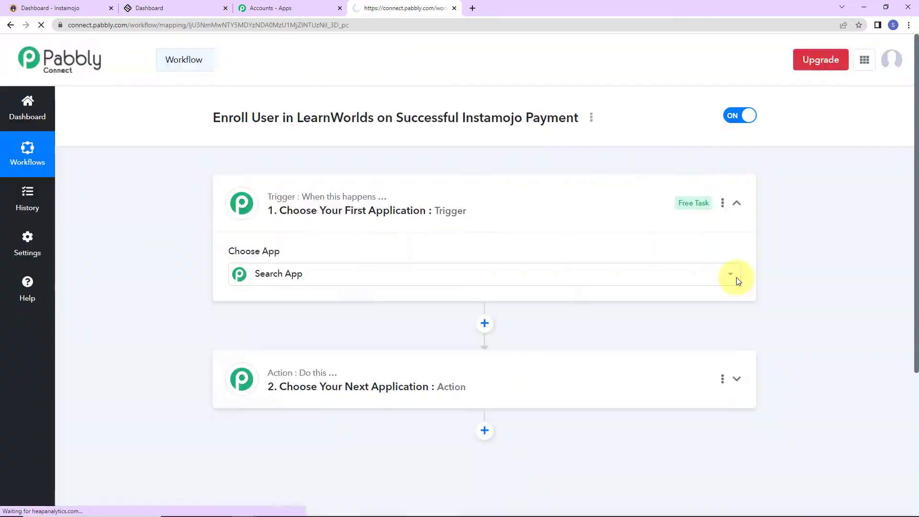
Set the trigger app to Instamojo with the New Sale trigger event.
left_click(731, 275)
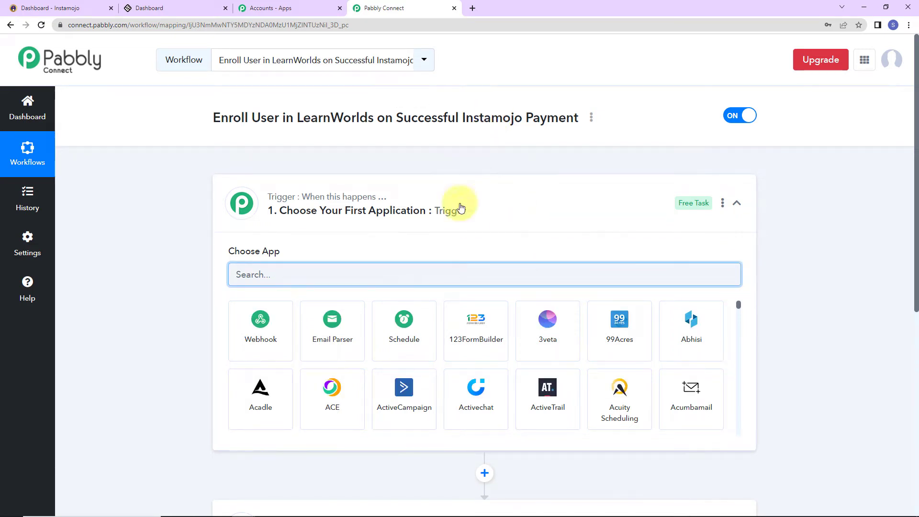
scroll(453, 239, "down", 5)
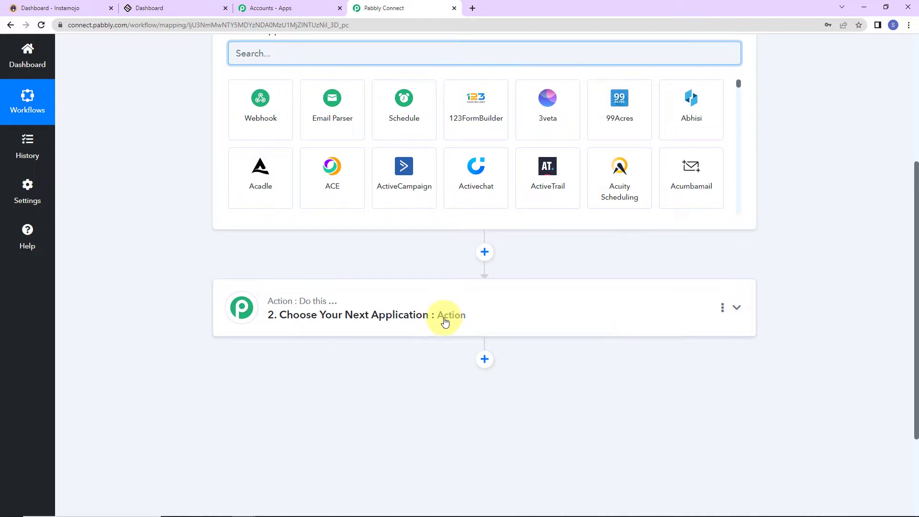
scroll(443, 318, "up", 3)
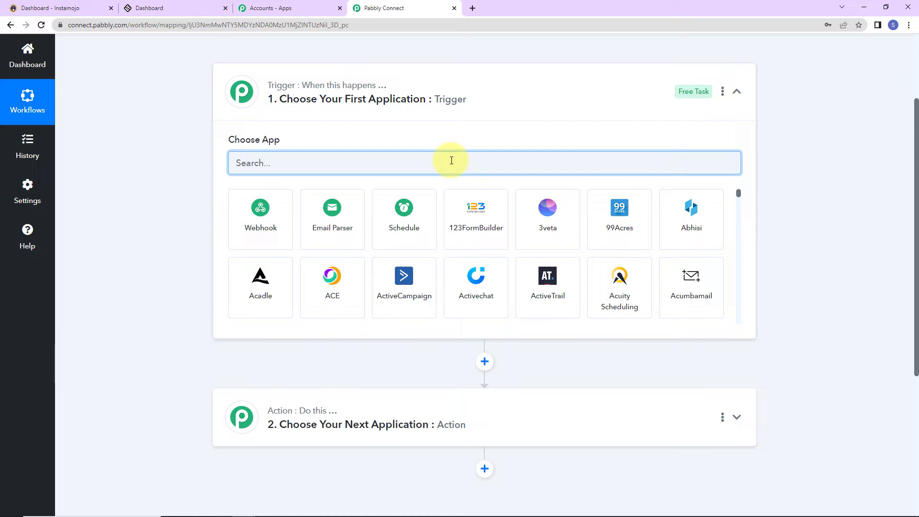
type("ins")
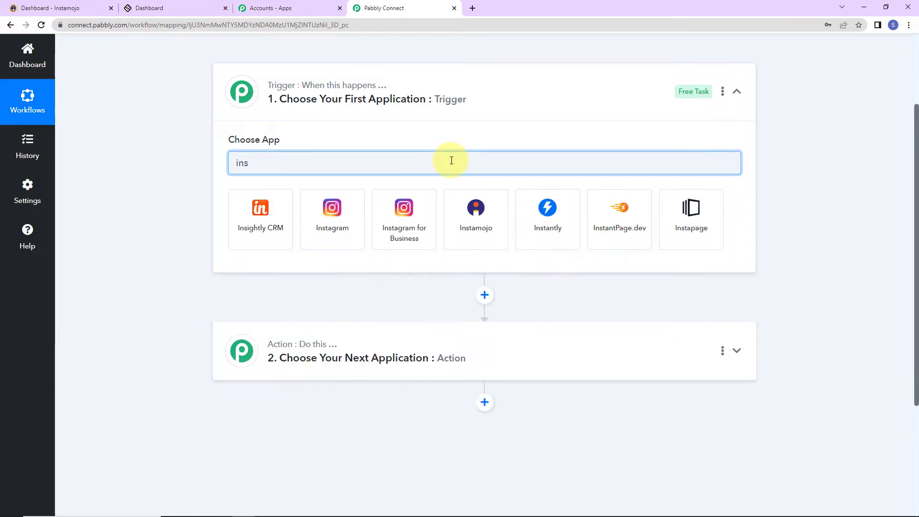
left_click(465, 237)
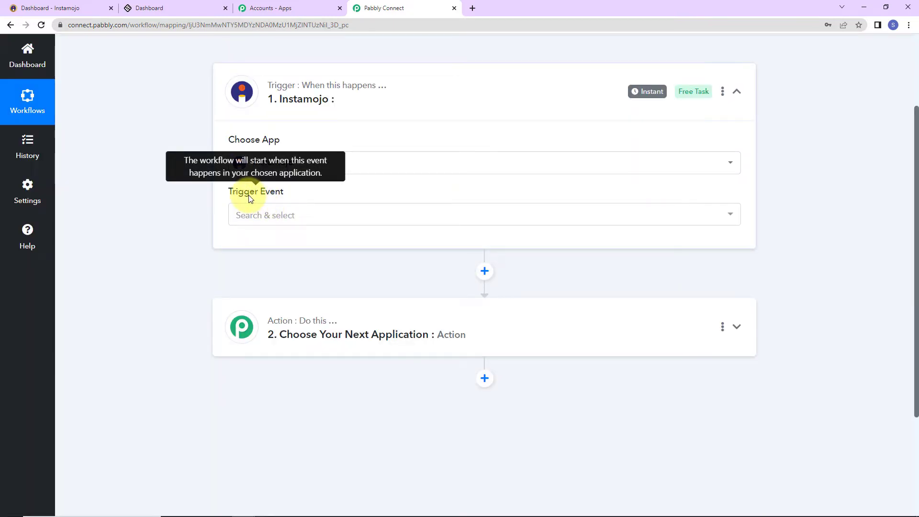
left_click(247, 215)
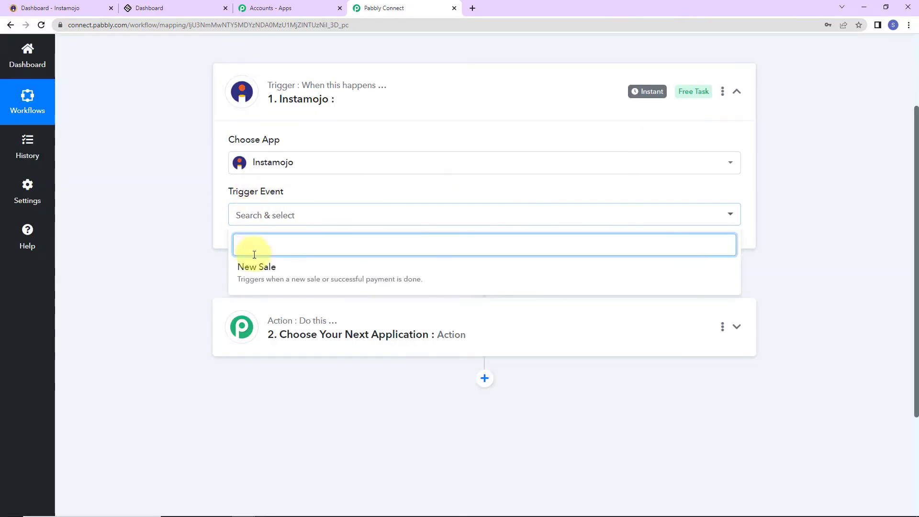
left_click(254, 266)
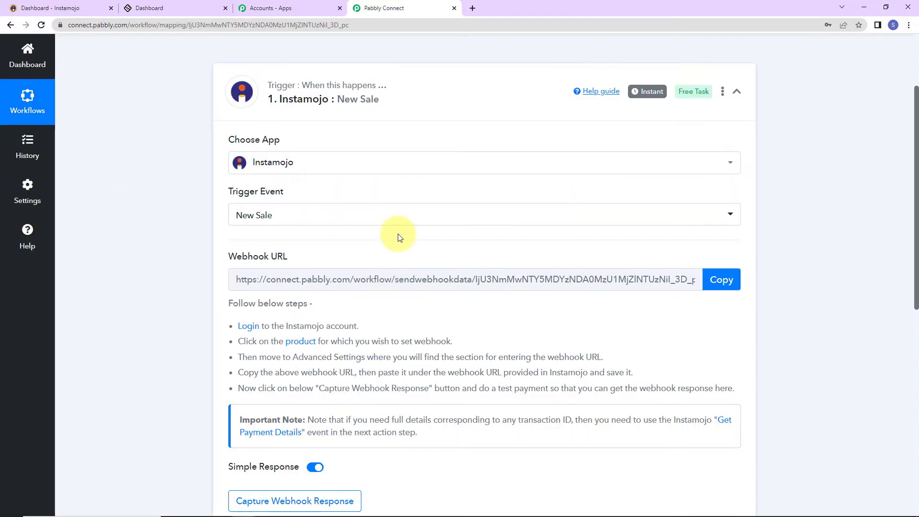
Copy the Instamojo New Sale webhook URL and begin waiting for a webhook response.
left_click(722, 282)
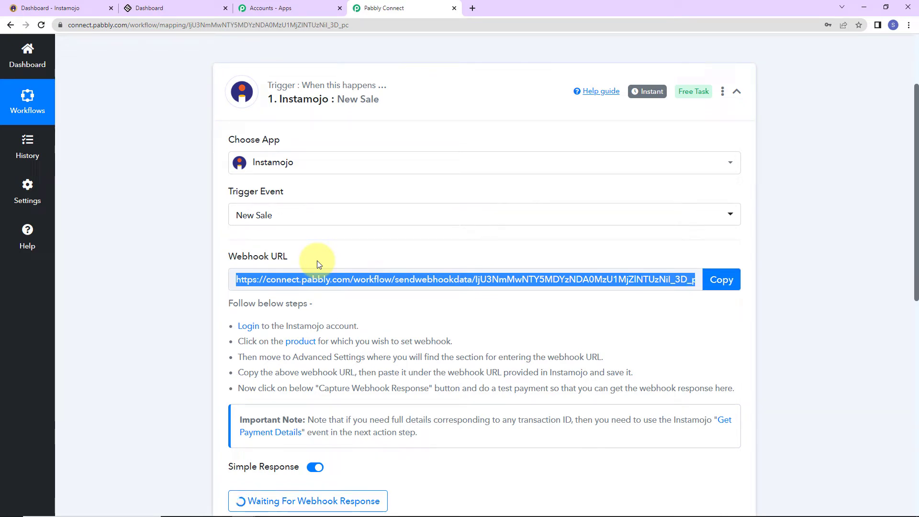
left_click(722, 281)
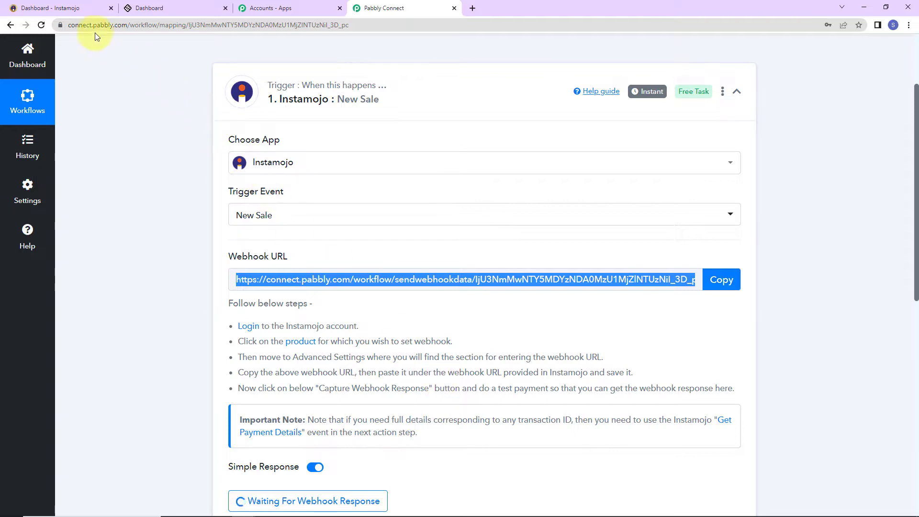
Open the MS Office Language page from Instamojo's Smart Pages for editing.
left_click(63, 7)
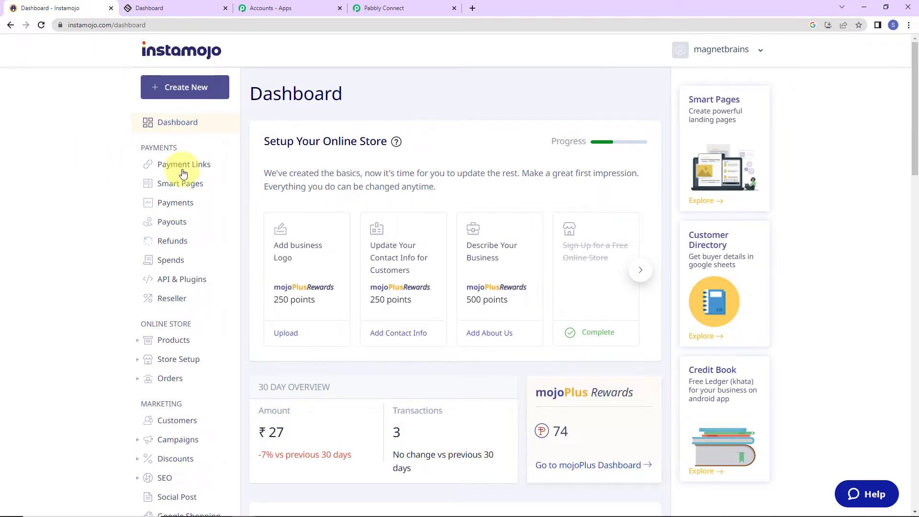
left_click(179, 185)
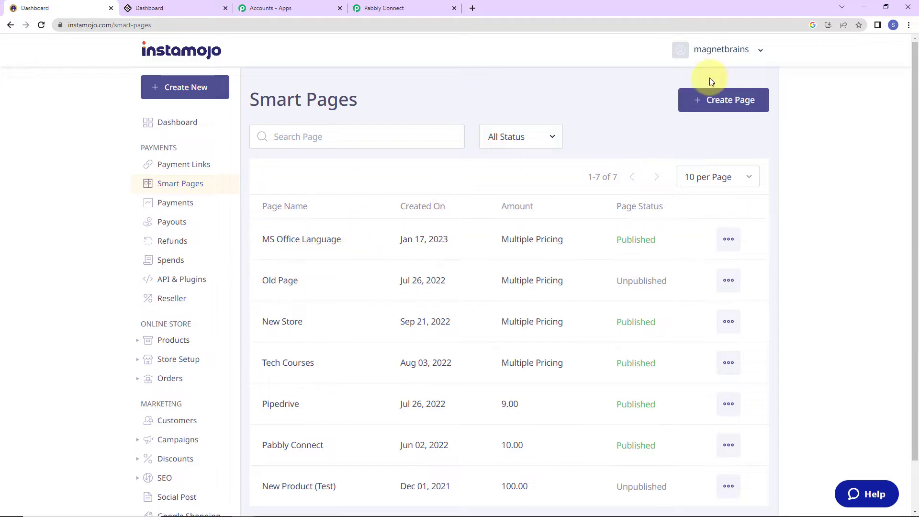
left_click(729, 239)
left_click(665, 322)
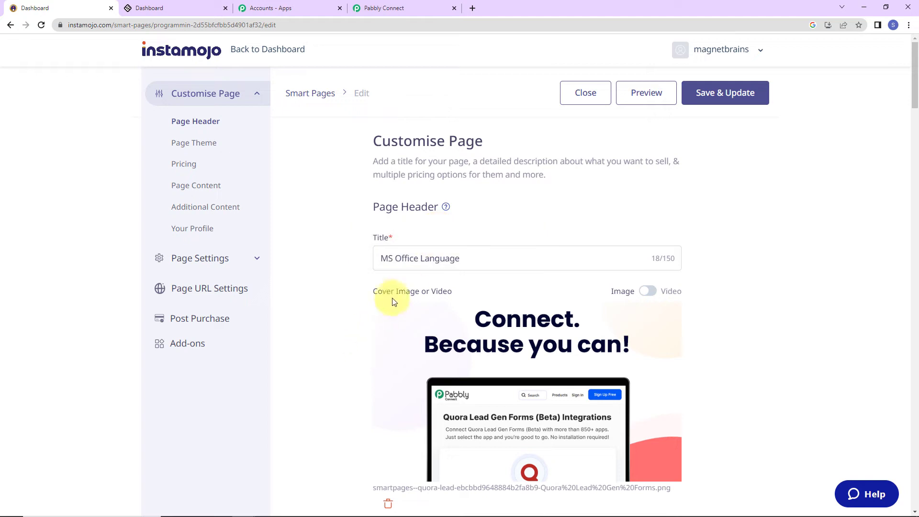
Paste the Pabbly webhook URL into the page's Add Webhook field.
scroll(786, 305, "down", 5)
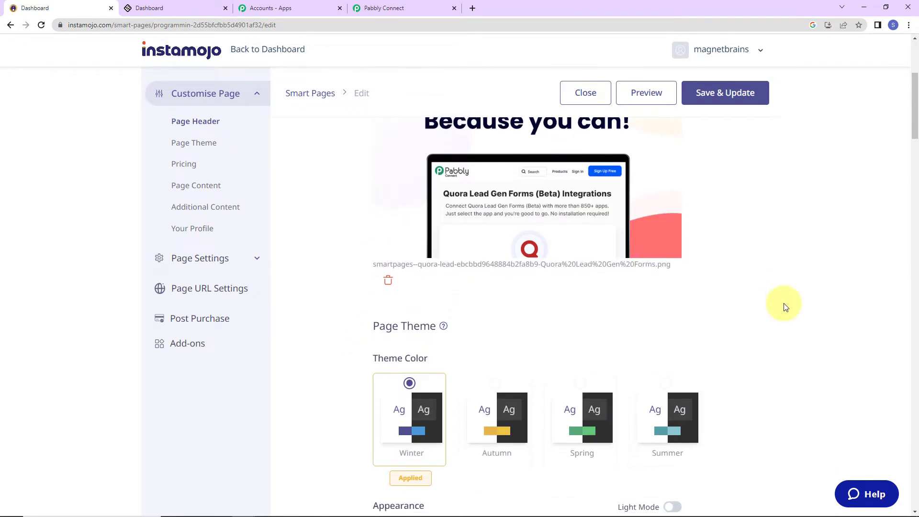
scroll(786, 307, "down", 7)
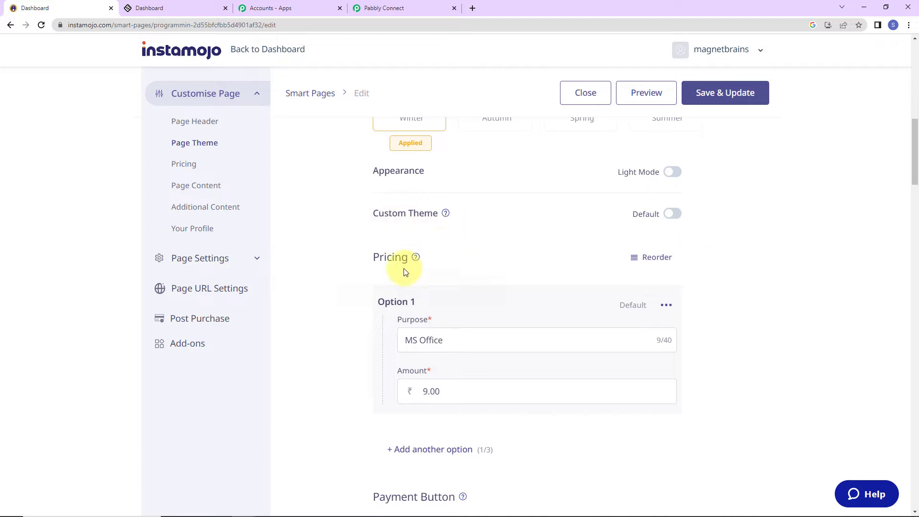
scroll(752, 280, "down", 2)
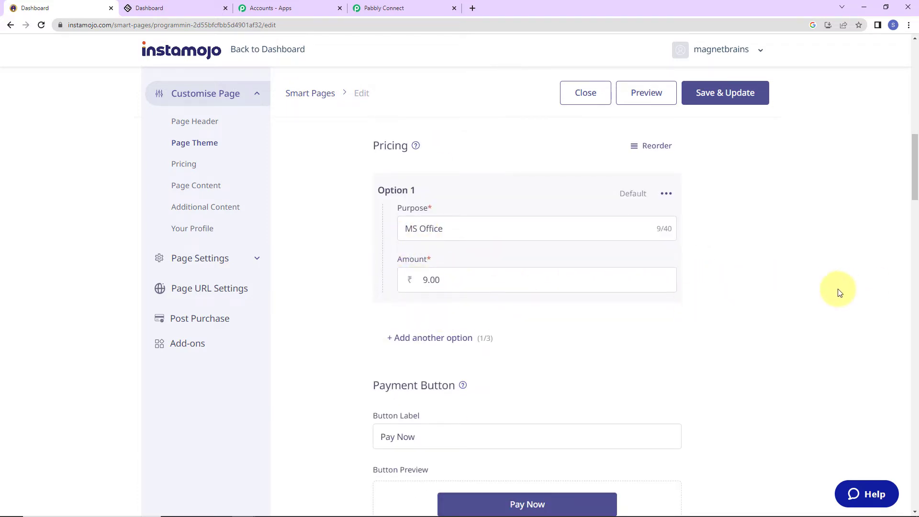
scroll(839, 292, "down", 10)
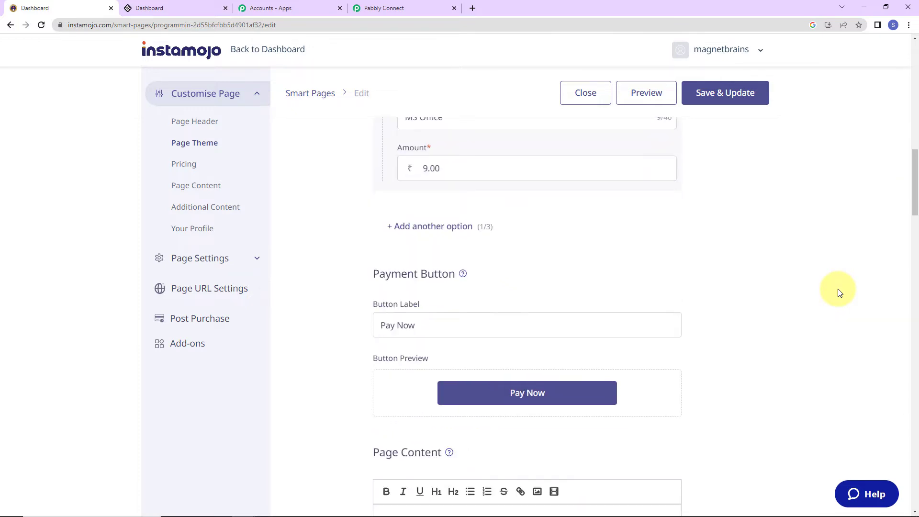
scroll(839, 292, "down", 7)
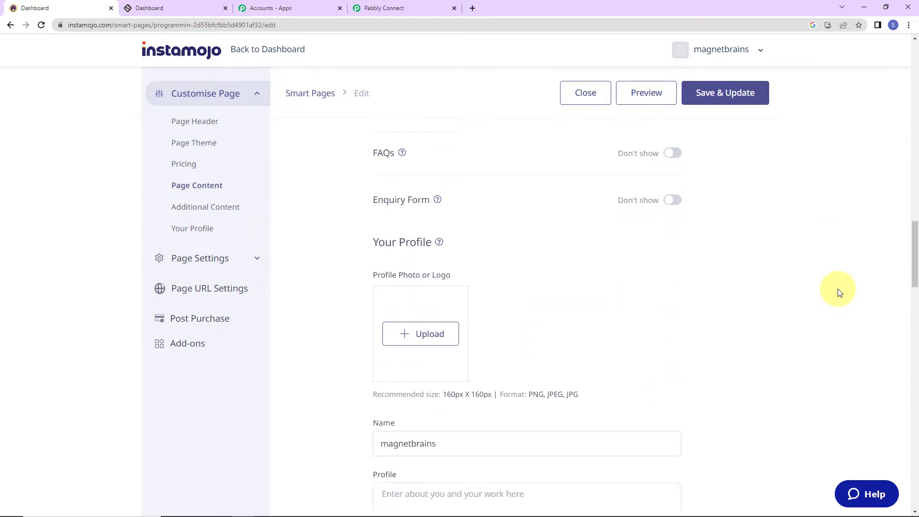
scroll(550, 256, "down", 12)
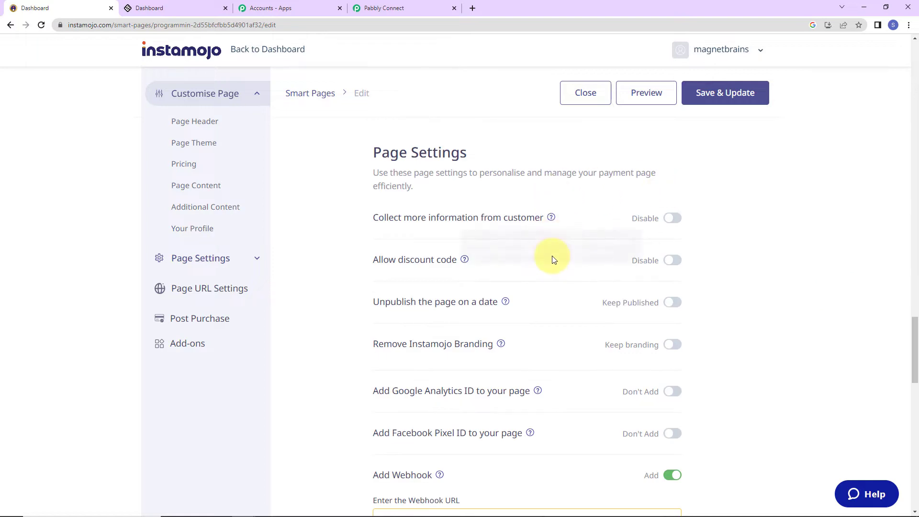
scroll(437, 263, "up", 5)
scroll(463, 298, "down", 7)
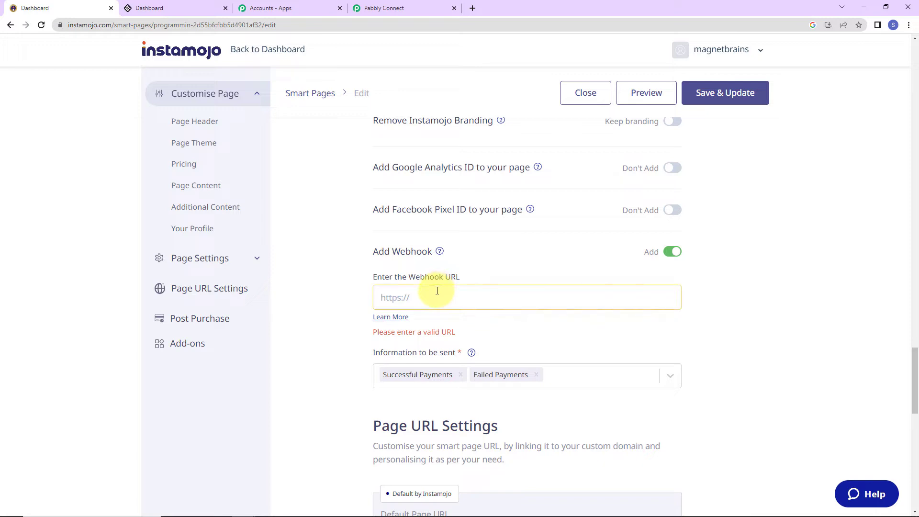
left_click(437, 291)
key("ctrl+v")
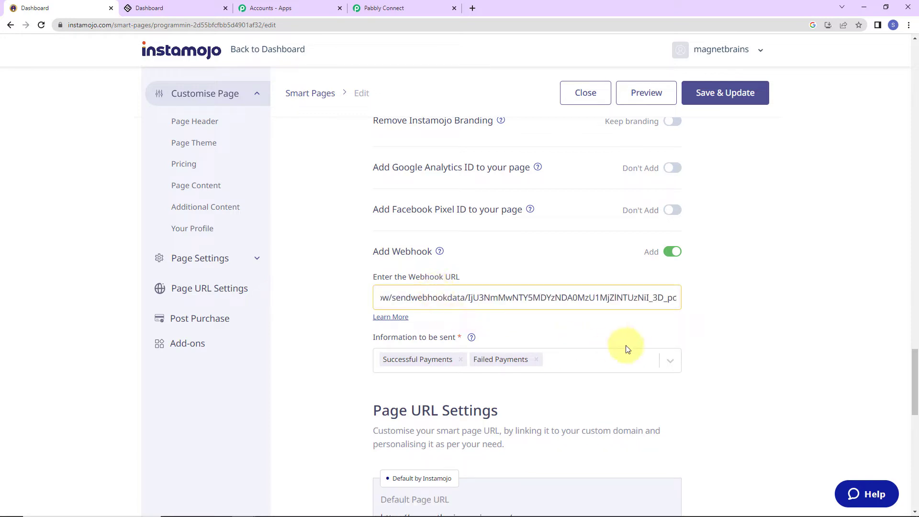
Save and confirm the updated MS Office Language page, then return to Pabbly Connect.
scroll(729, 318, "down", 5)
scroll(729, 318, "down", 12)
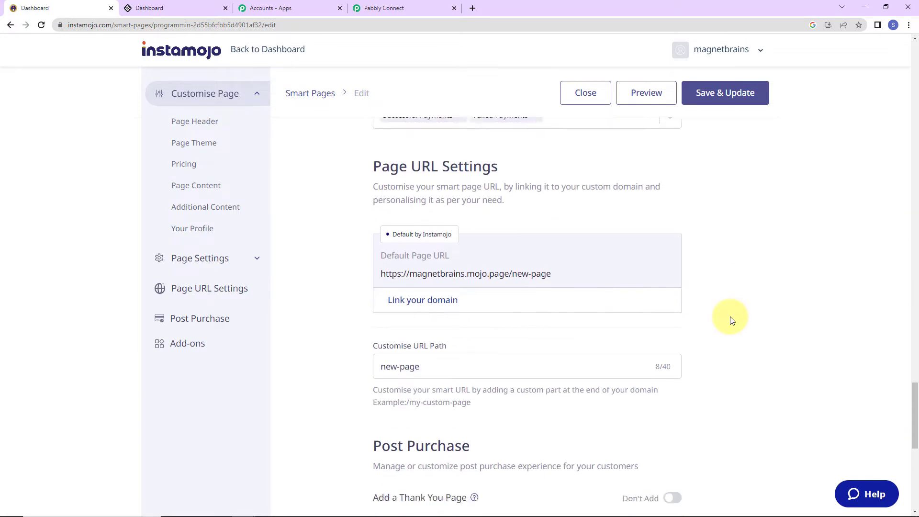
left_click(711, 97)
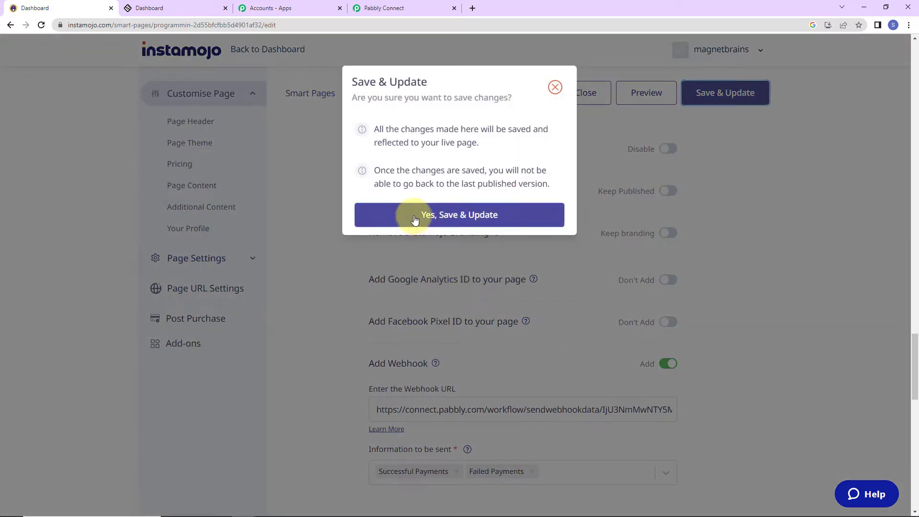
left_click(409, 223)
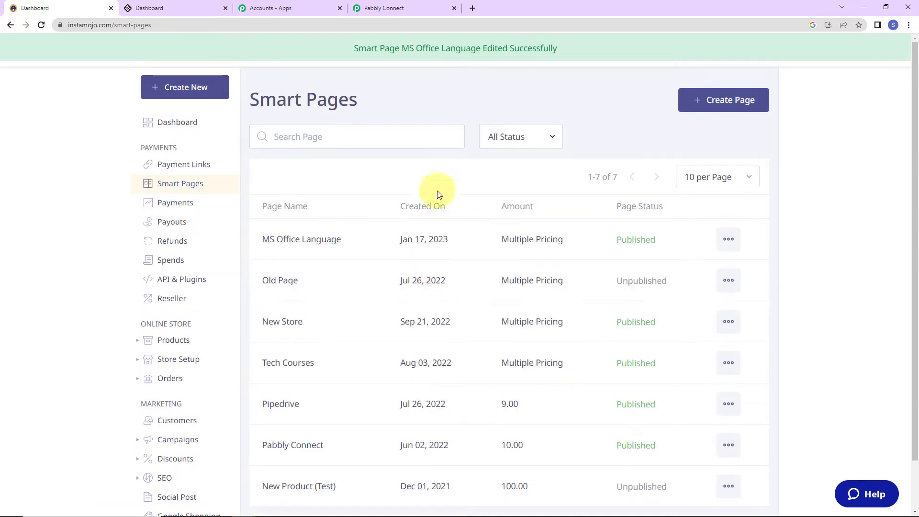
left_click(398, 9)
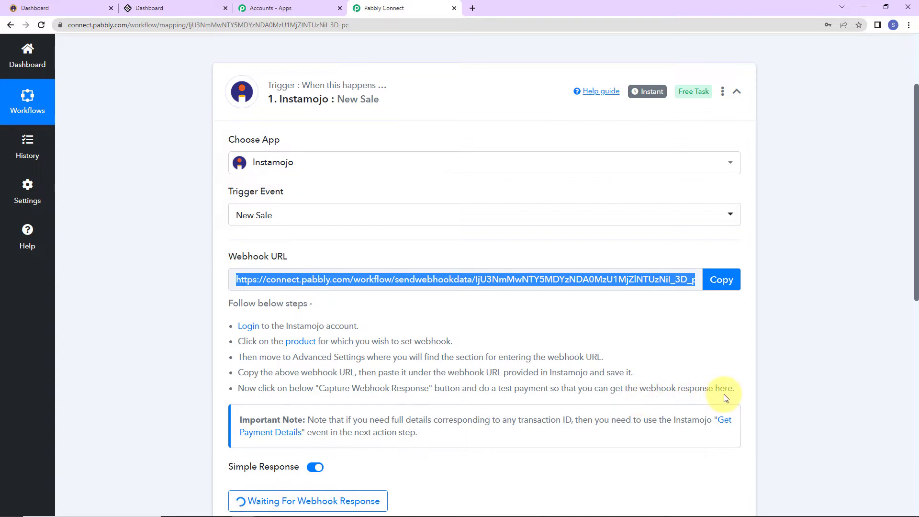
scroll(724, 397, "down", 5)
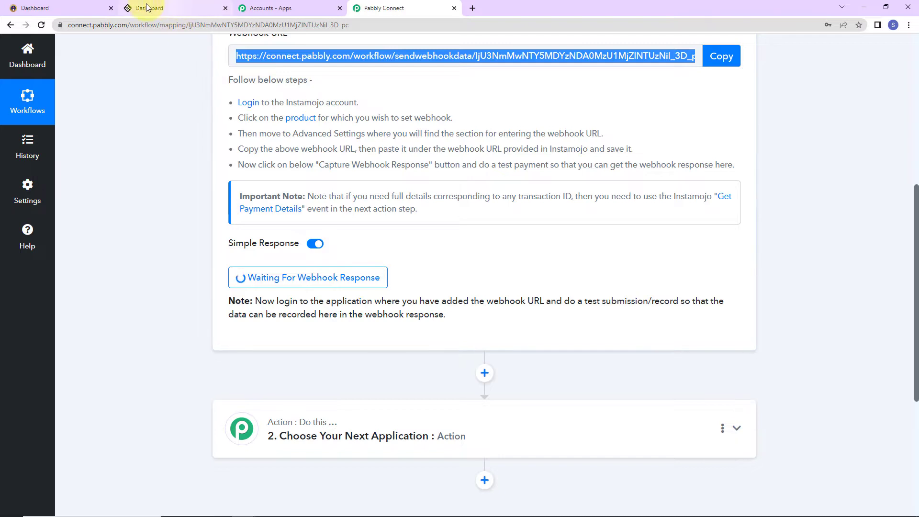
left_click(63, 9)
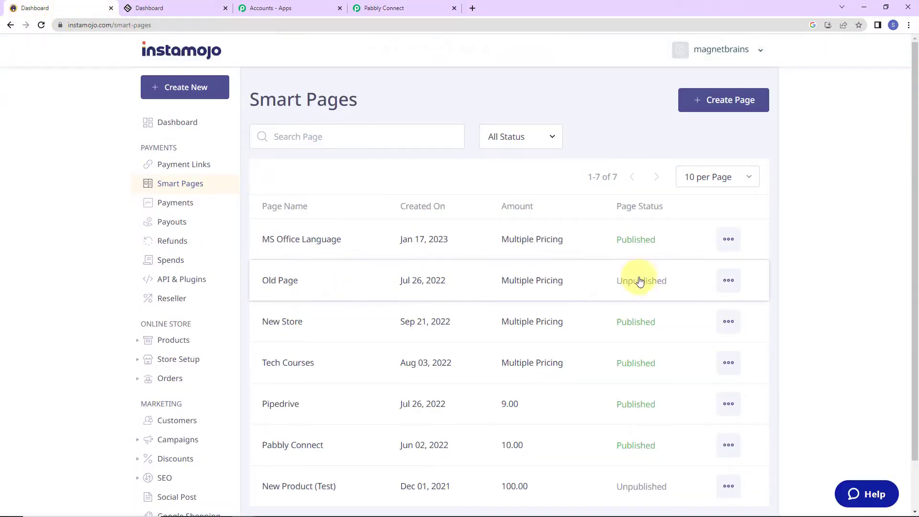
Copy the MS Office Language page's share link and open it in a private window.
left_click(730, 239)
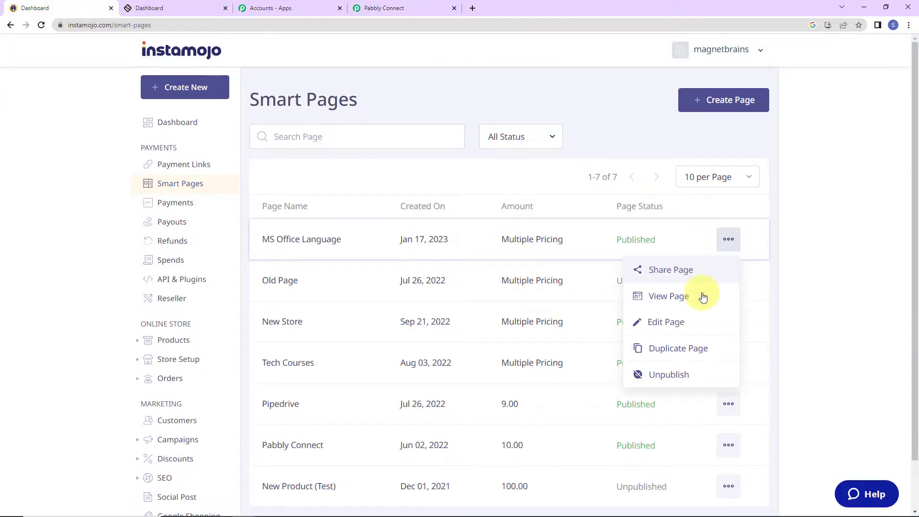
left_click(661, 270)
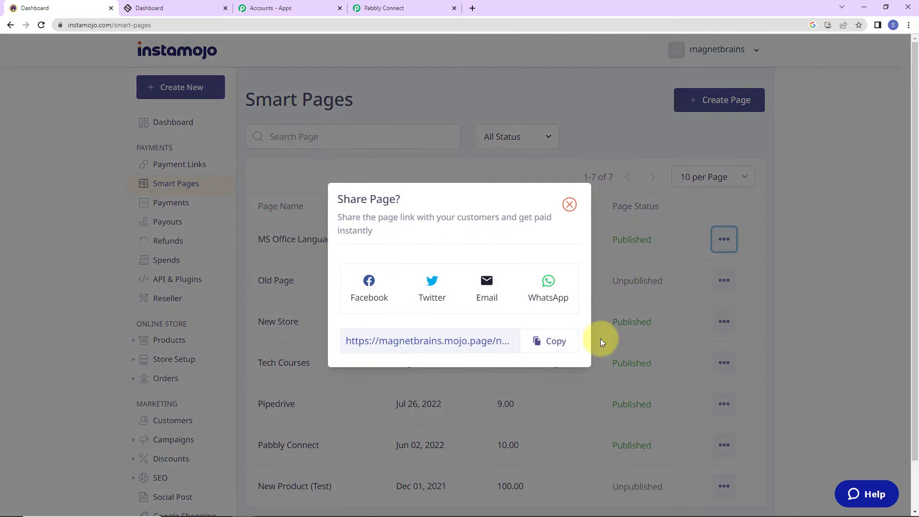
left_click(561, 354)
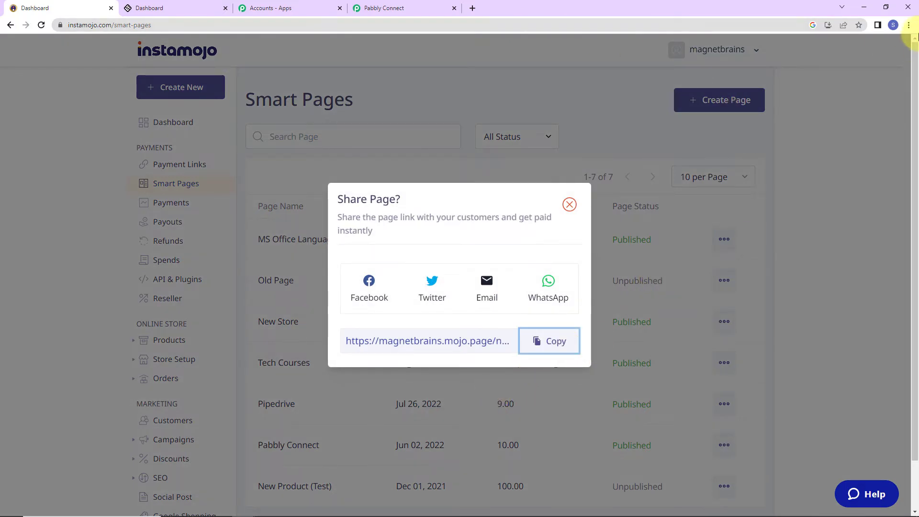
left_click(908, 27)
left_click(844, 61)
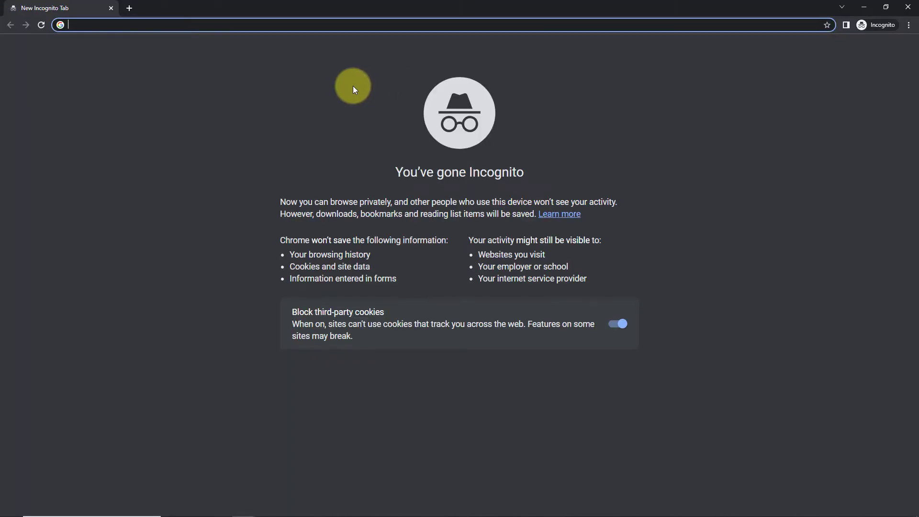
key("ctrl+v")
key("Return")
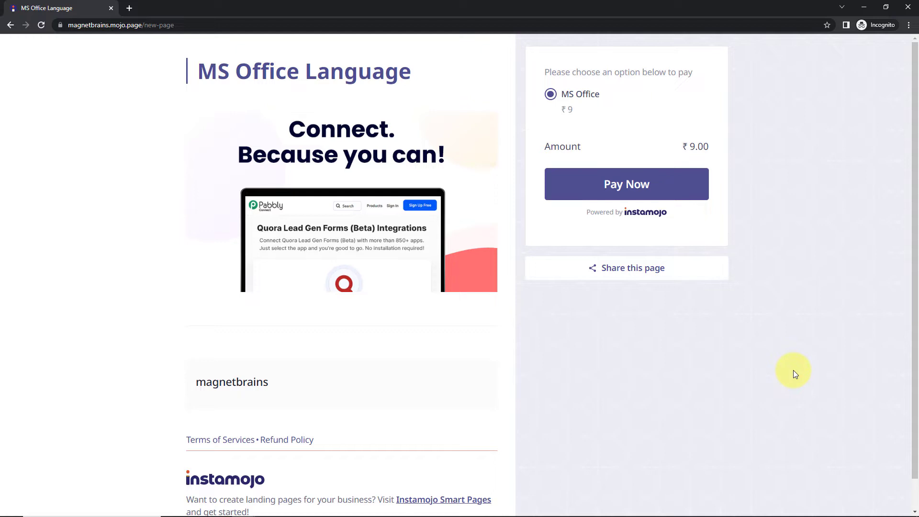
Pay ₹9 for MS Office, entering the buyer's first name, e-mail and mobile number.
left_click(624, 189)
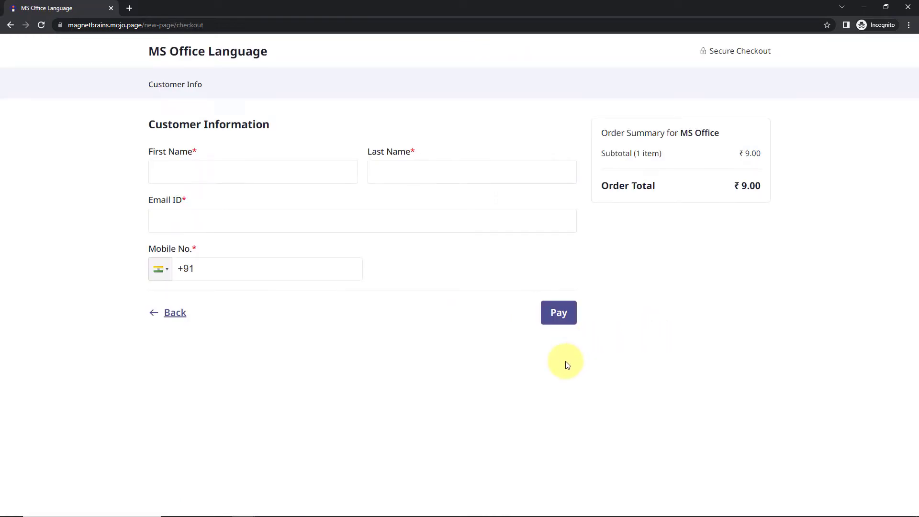
left_click(251, 170)
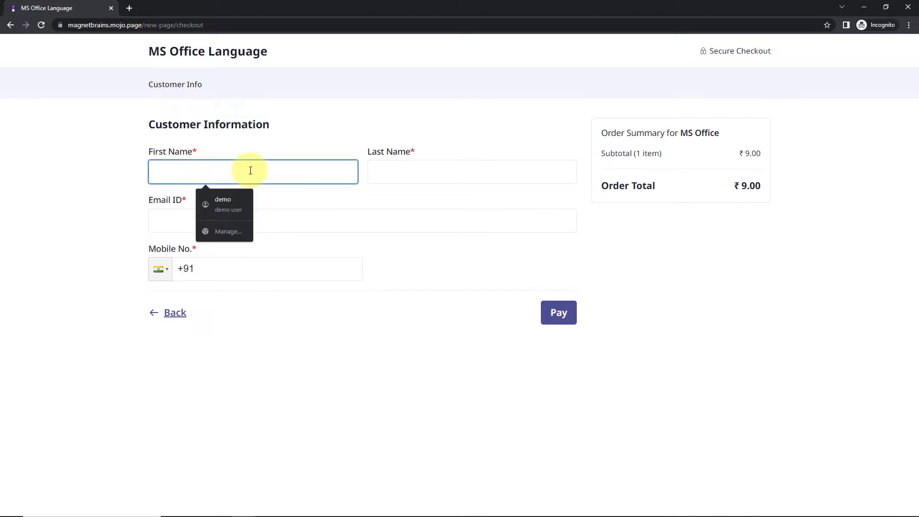
type("New")
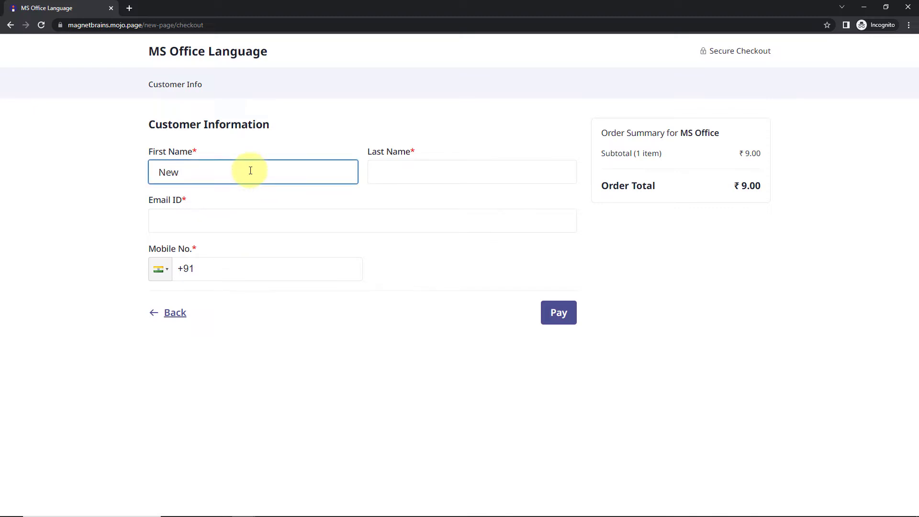
key("Tab")
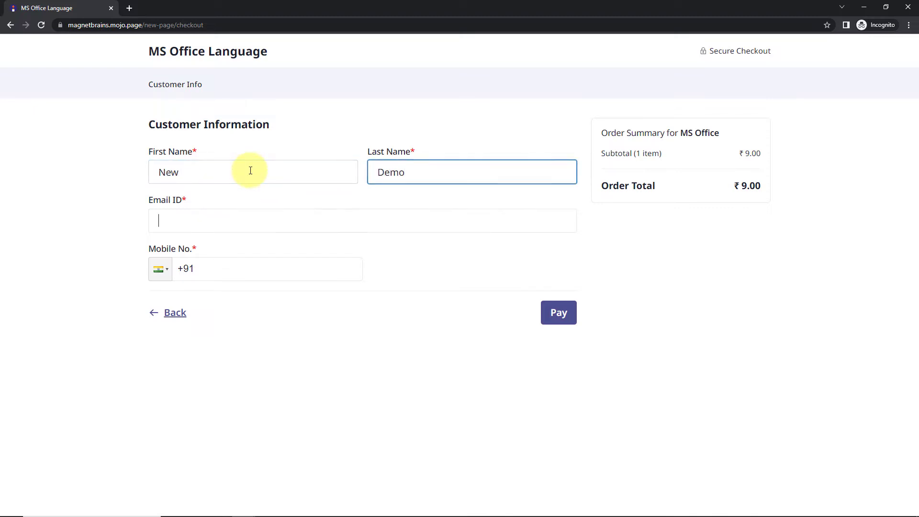
key("Tab")
type("new")
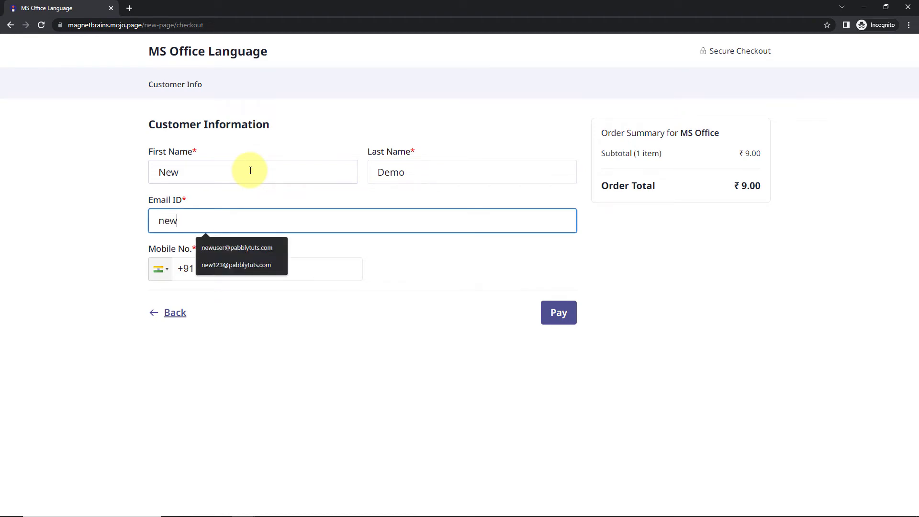
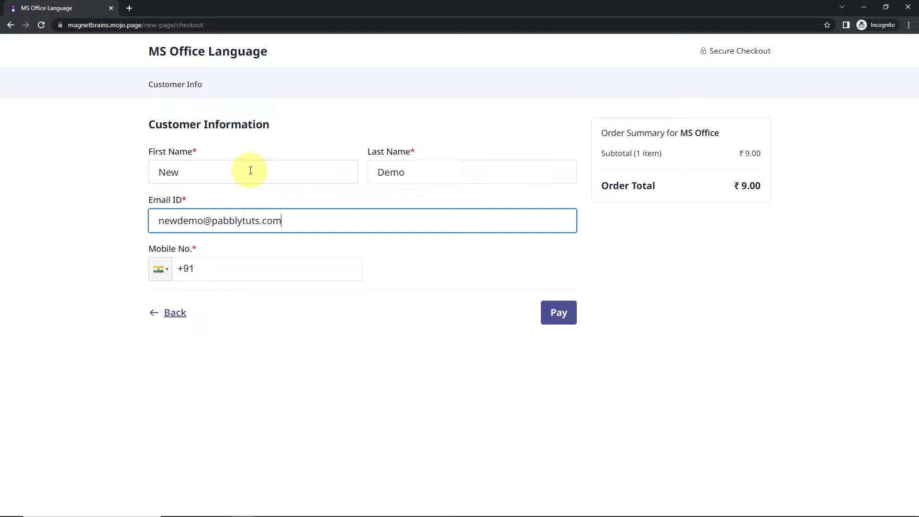
left_click(207, 271)
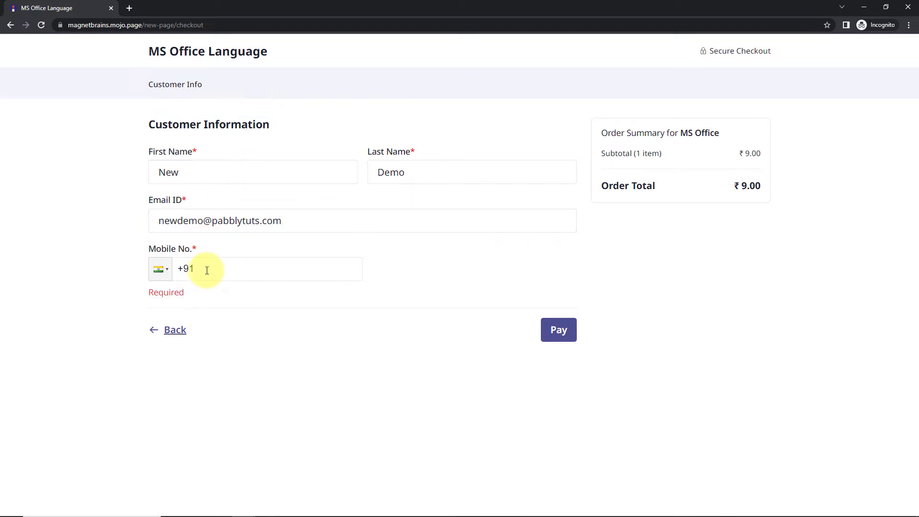
type("91111111111")
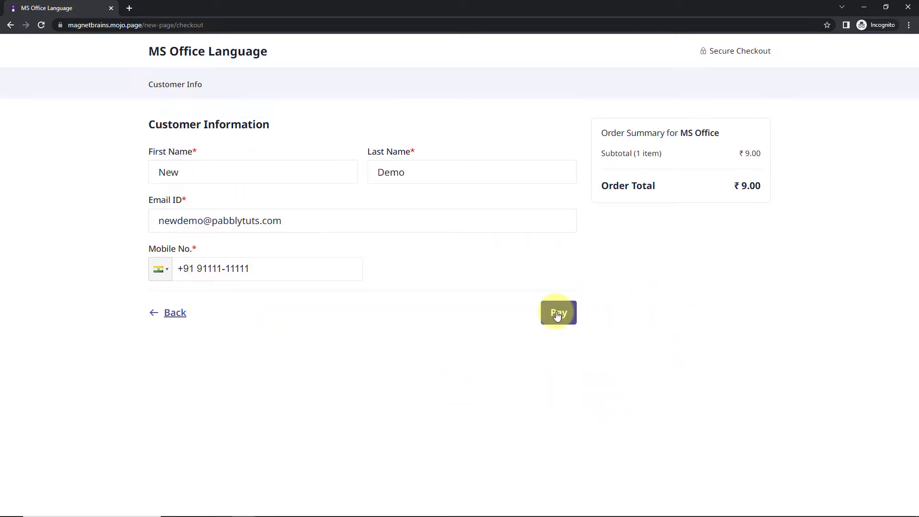
left_click(559, 314)
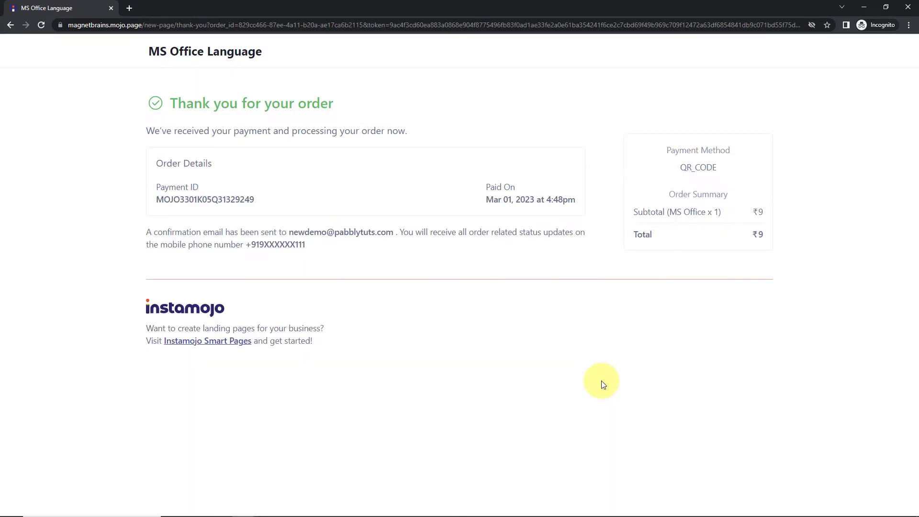
left_click(873, 6)
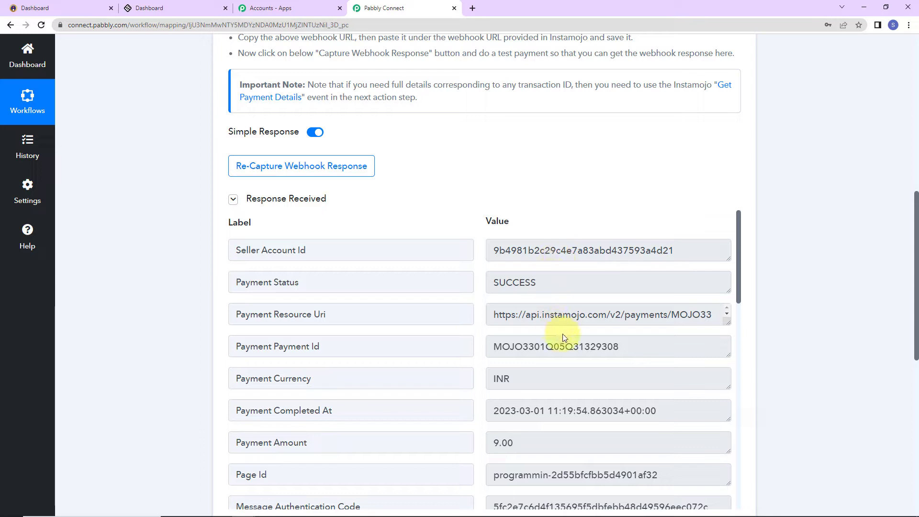
scroll(562, 334, "down", 2)
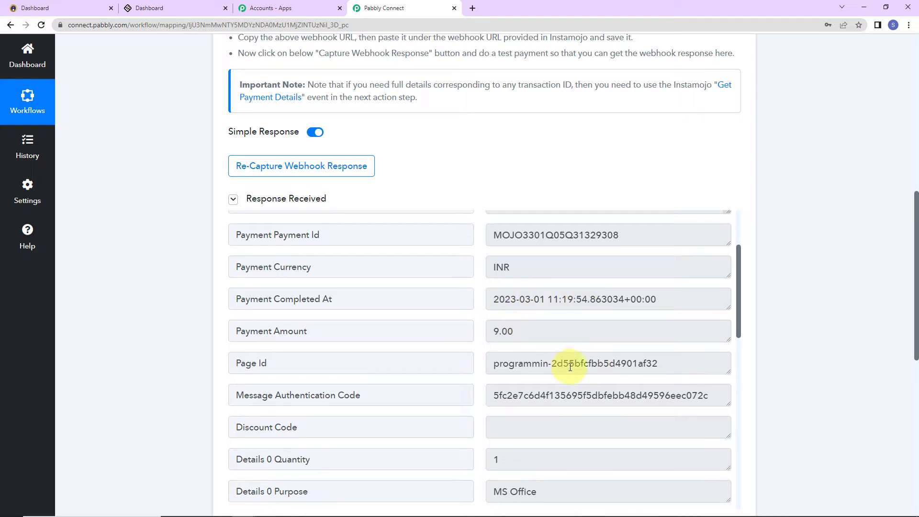
scroll(570, 368, "down", 5)
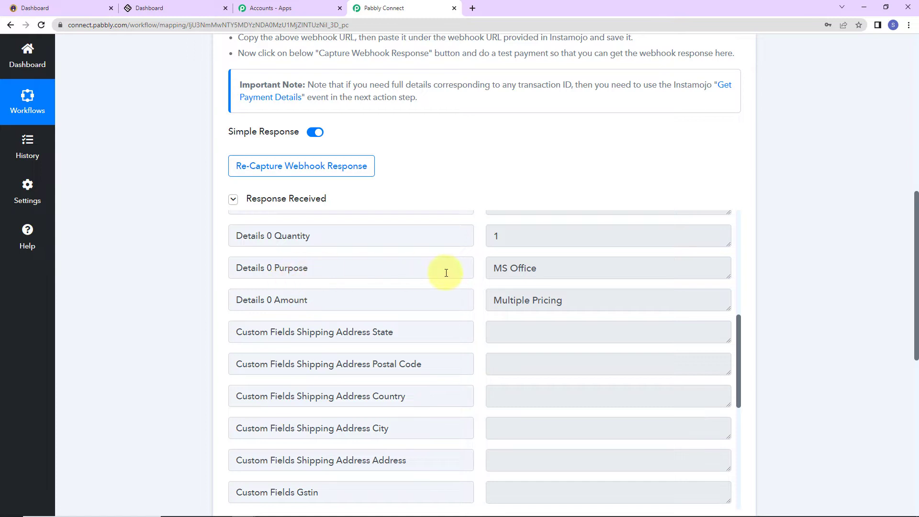
left_click_drag(493, 267, 633, 286)
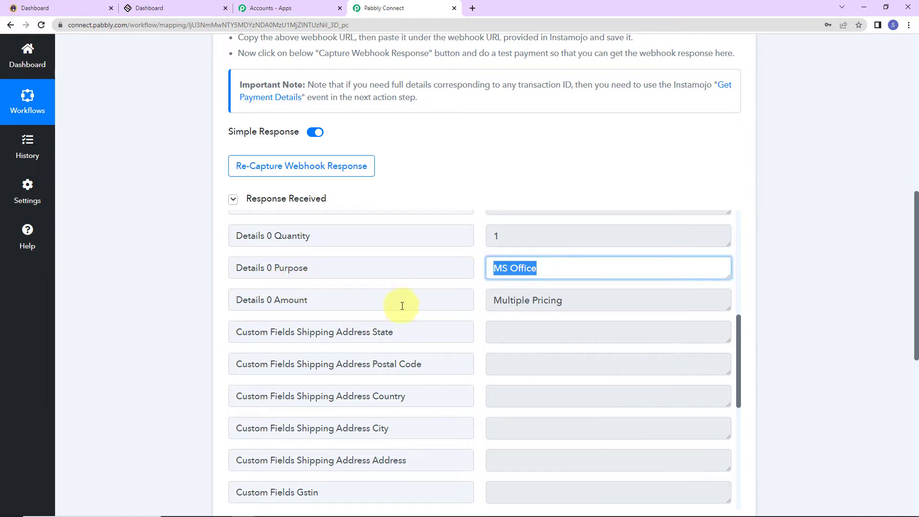
scroll(592, 356, "down", 5)
scroll(591, 352, "down", 3)
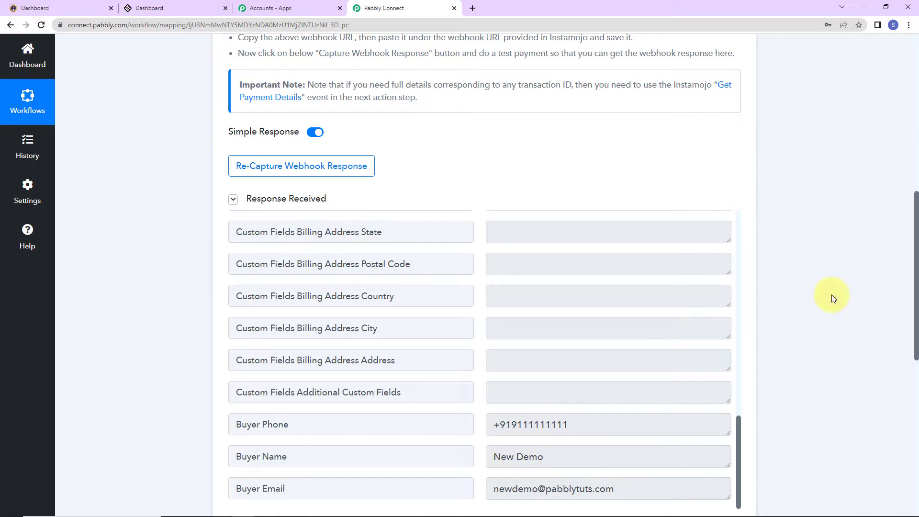
scroll(831, 295, "down", 7)
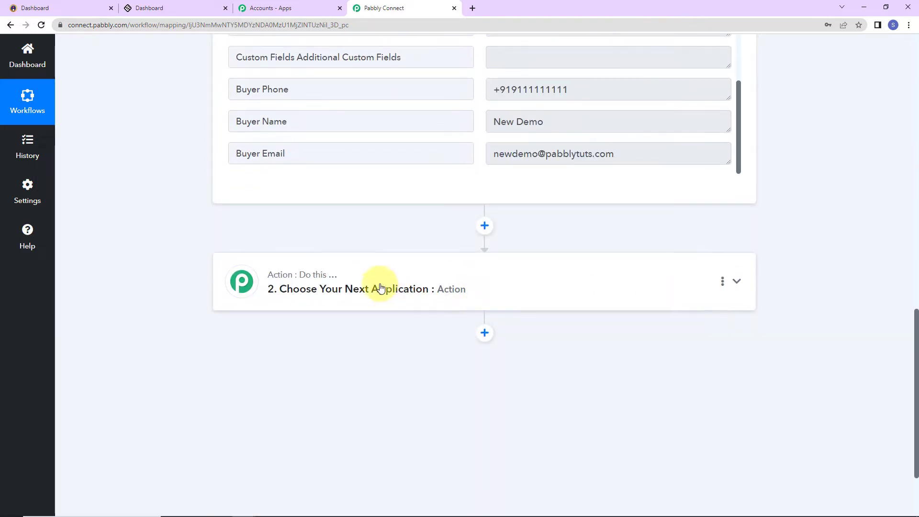
Add a Filter where Instamojo Payment Status equals SUCCESS, test it, then add an action step.
left_click(345, 287)
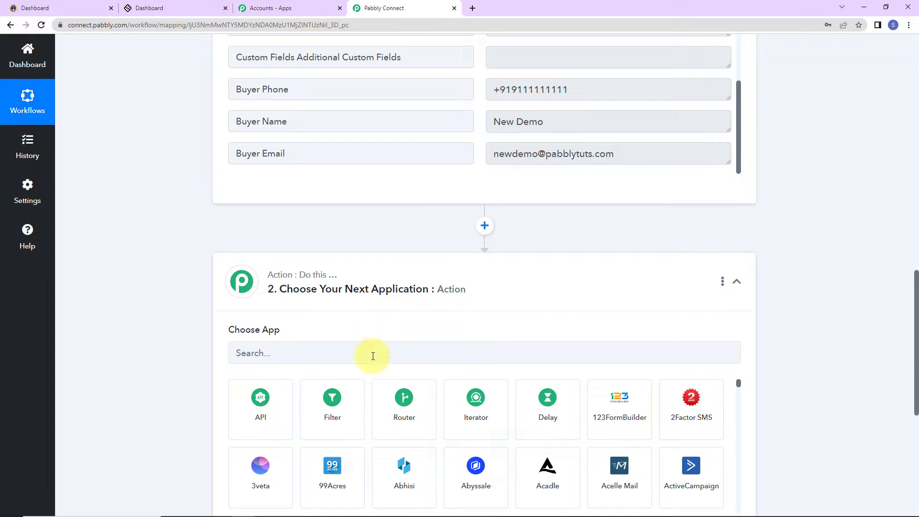
left_click(339, 430)
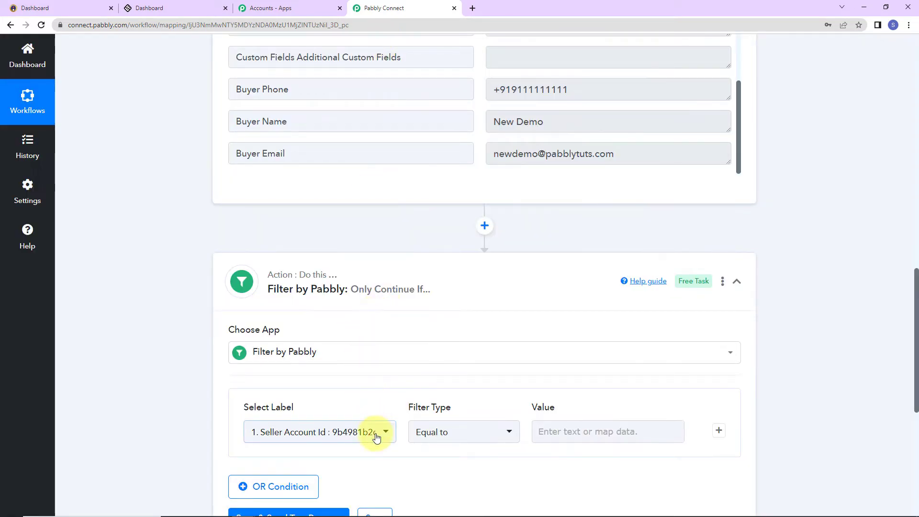
left_click(377, 437)
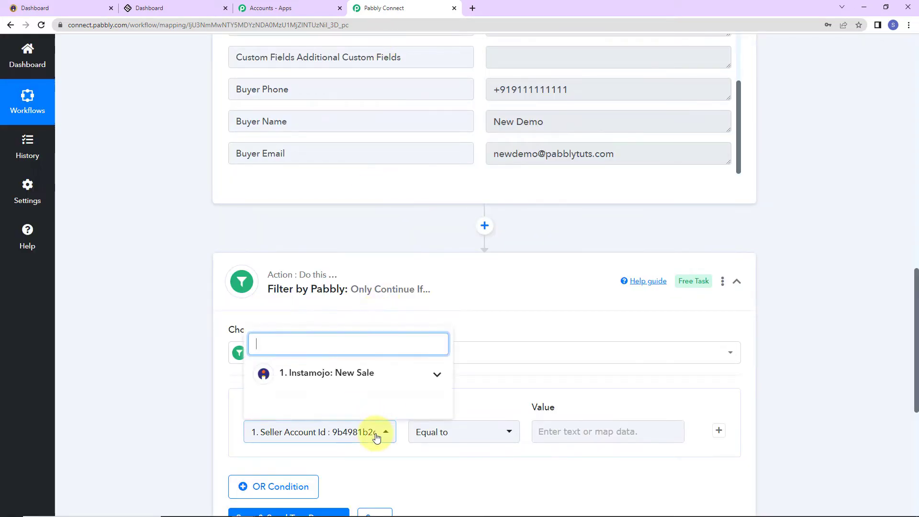
left_click(338, 374)
left_click(373, 431)
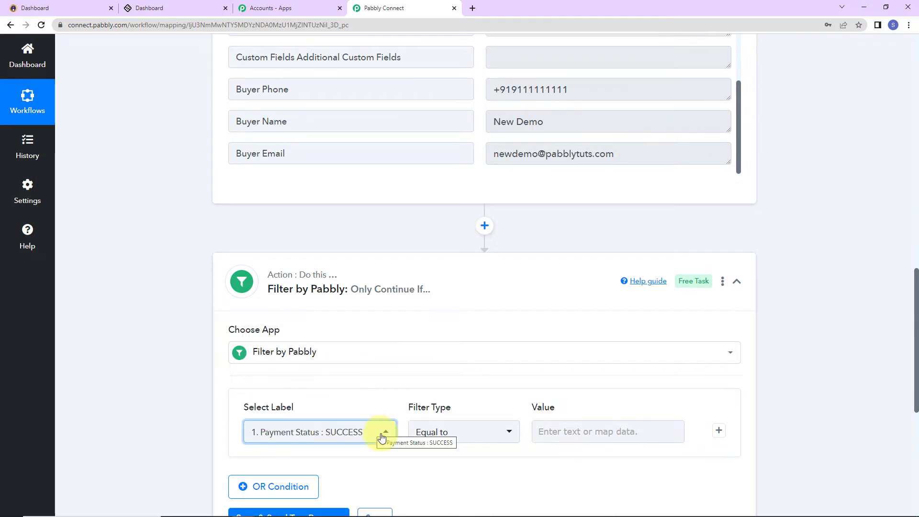
left_click(580, 431)
type("SUC")
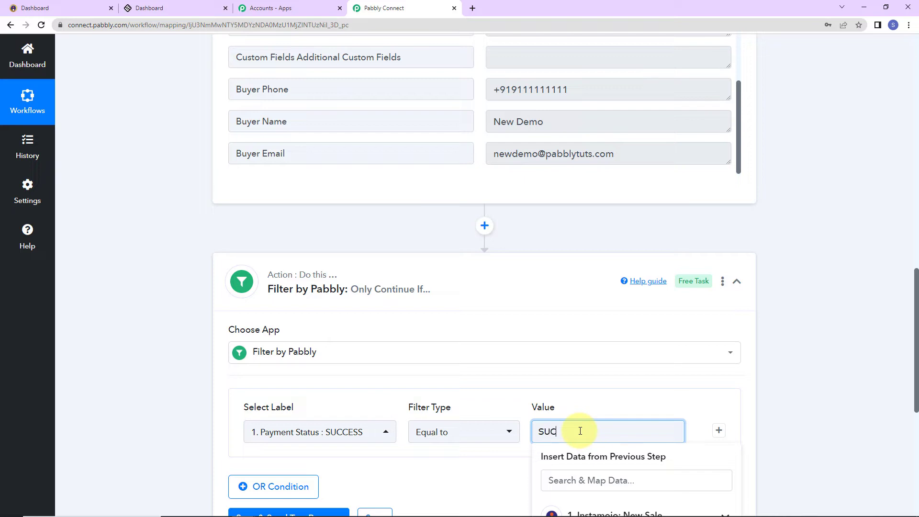
type("CESS")
left_click(754, 421)
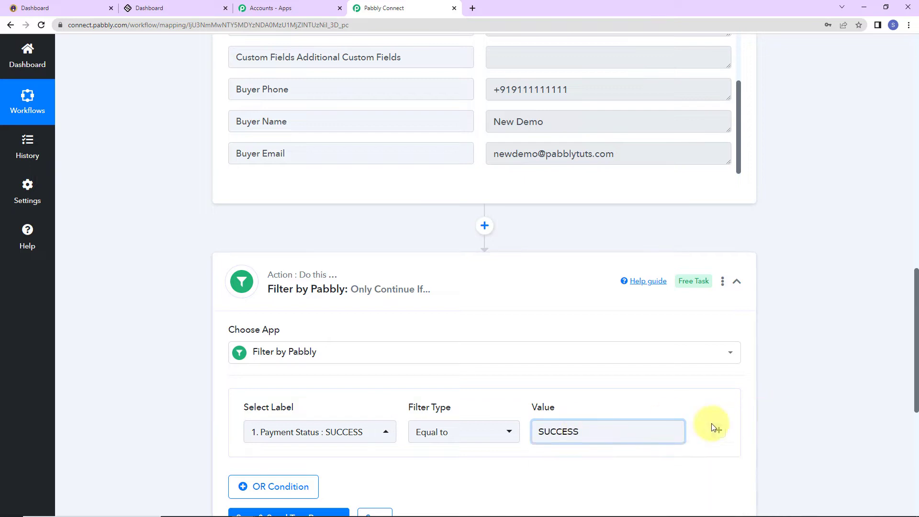
scroll(712, 427, "down", 5)
left_click(268, 295)
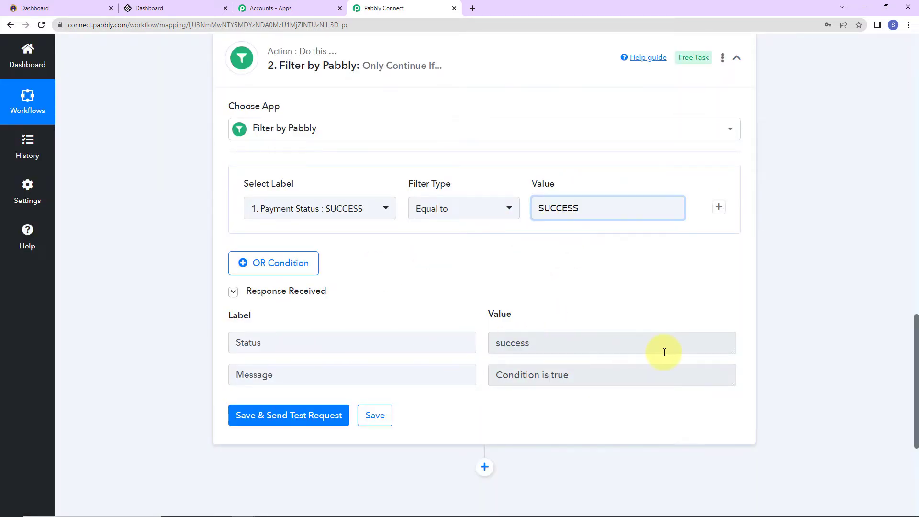
scroll(832, 345, "down", 5)
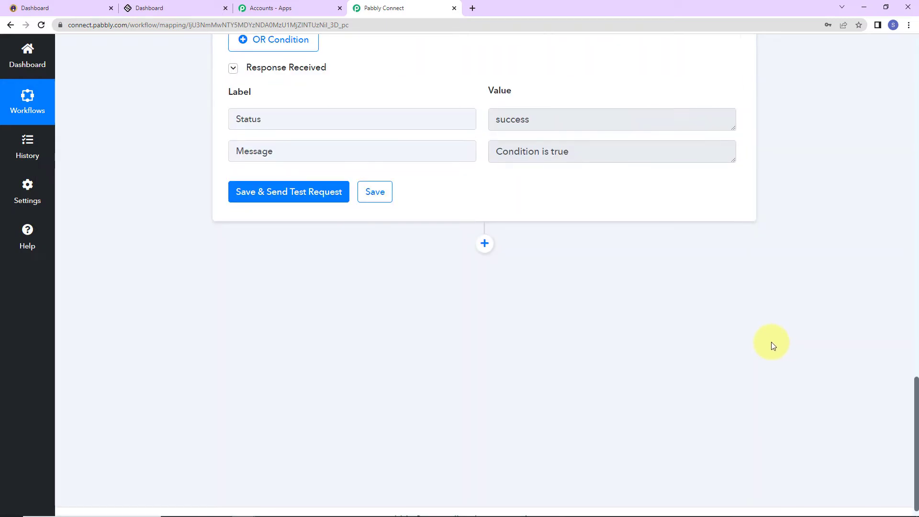
left_click(485, 243)
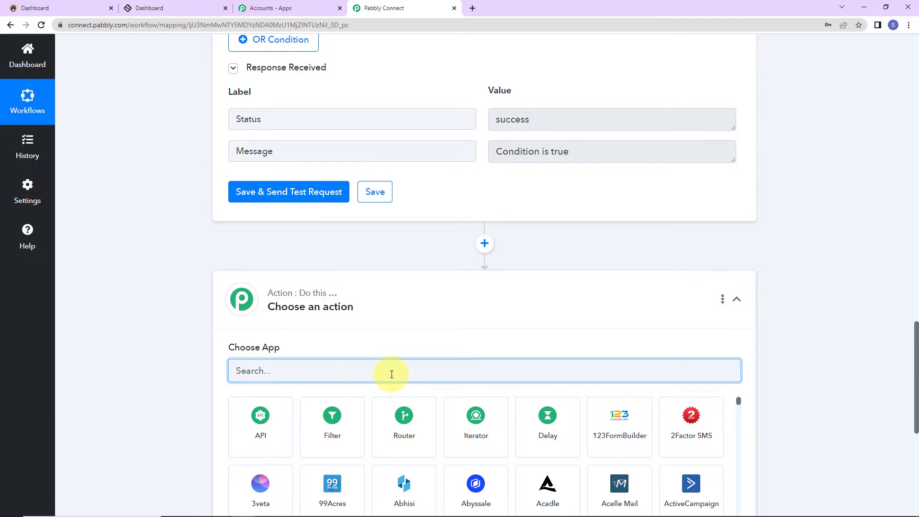
Set the new action step to LearnWorlds with the Create User event.
type("learn")
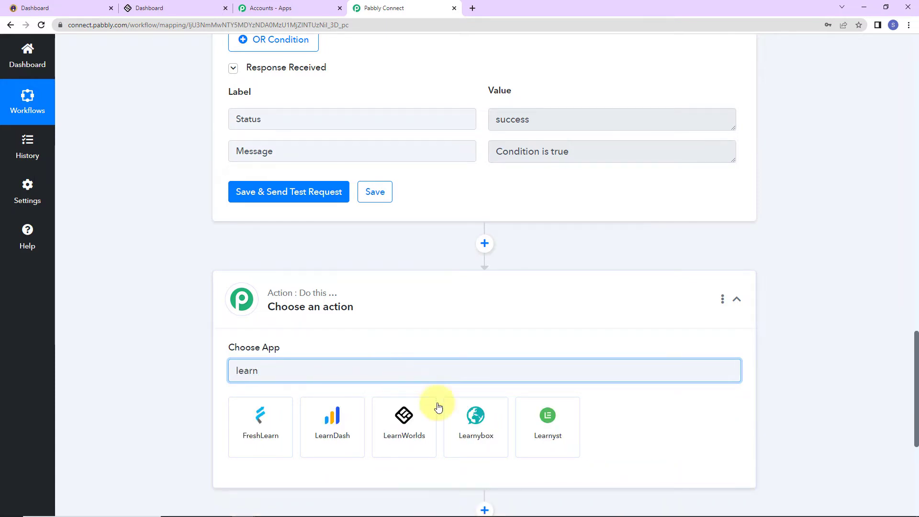
left_click(402, 443)
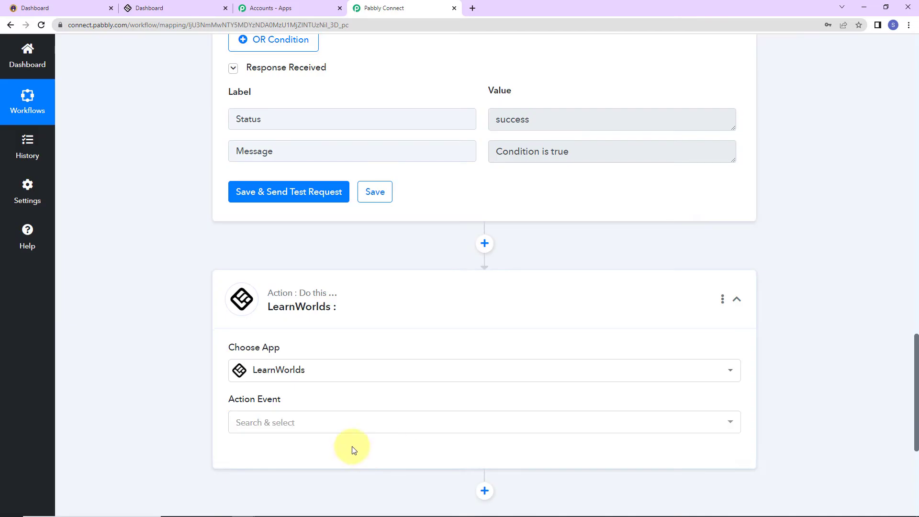
left_click(276, 424)
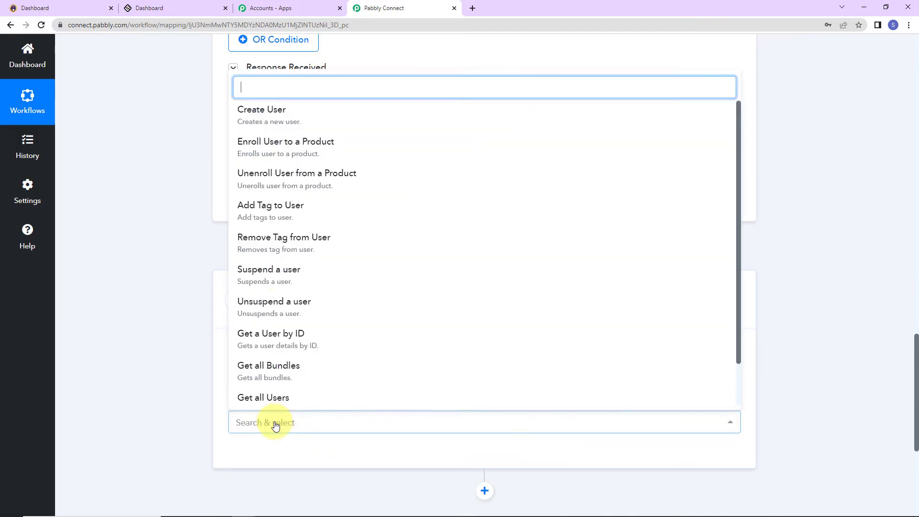
left_click(265, 117)
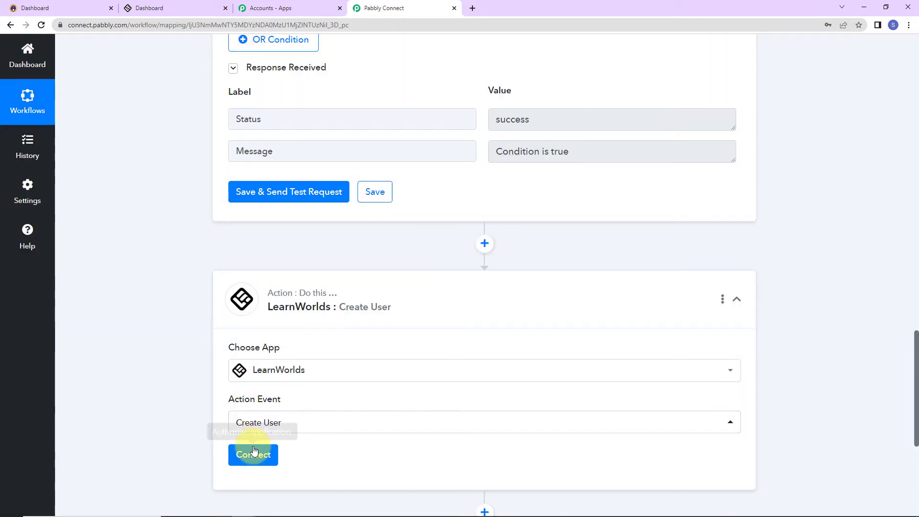
Start a new LearnWorlds #2 connection and switch to the LearnWorlds dashboard.
left_click(277, 459)
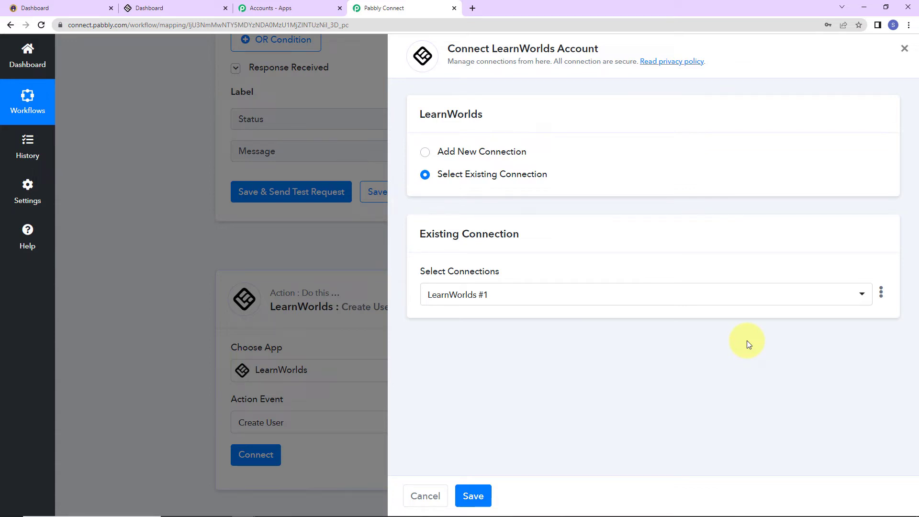
left_click(423, 157)
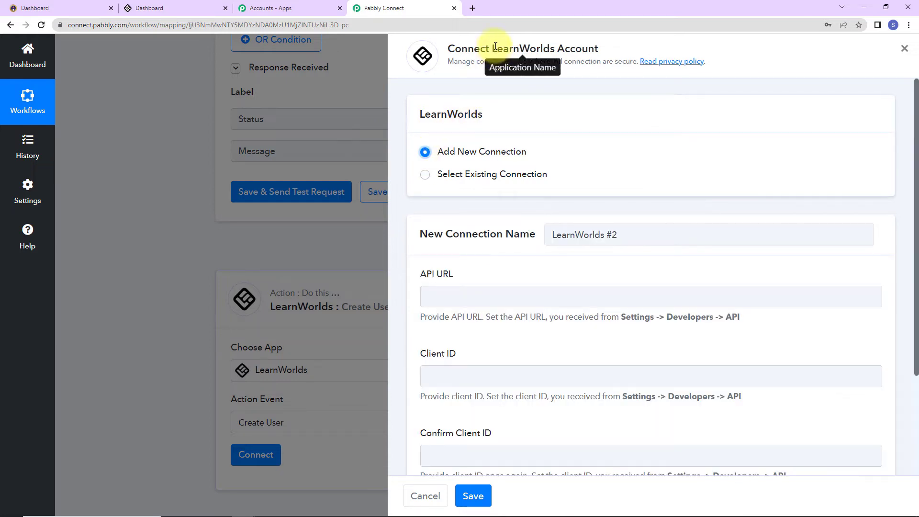
left_click_drag(492, 48, 598, 47)
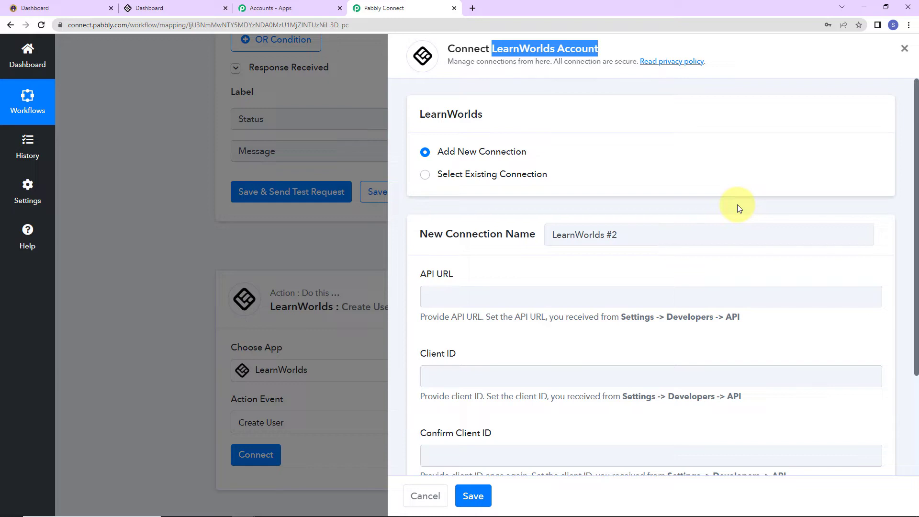
scroll(737, 208, "down", 2)
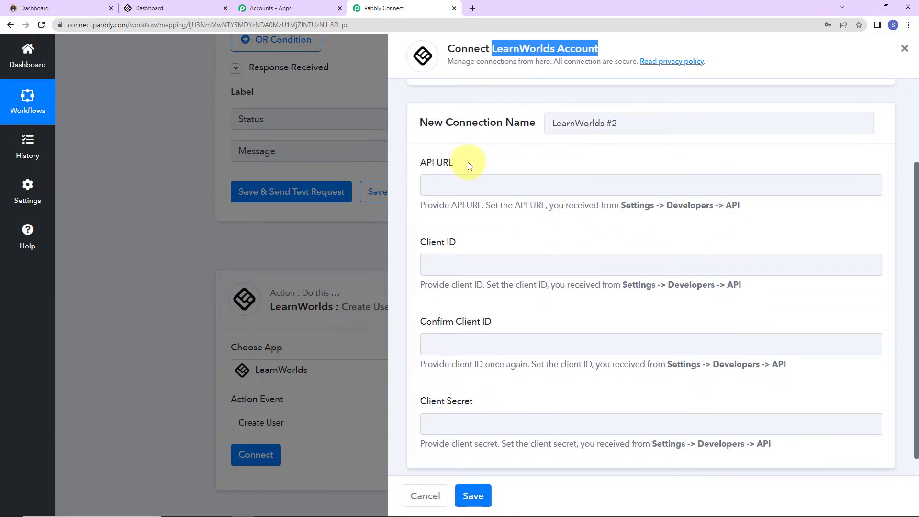
left_click(437, 423)
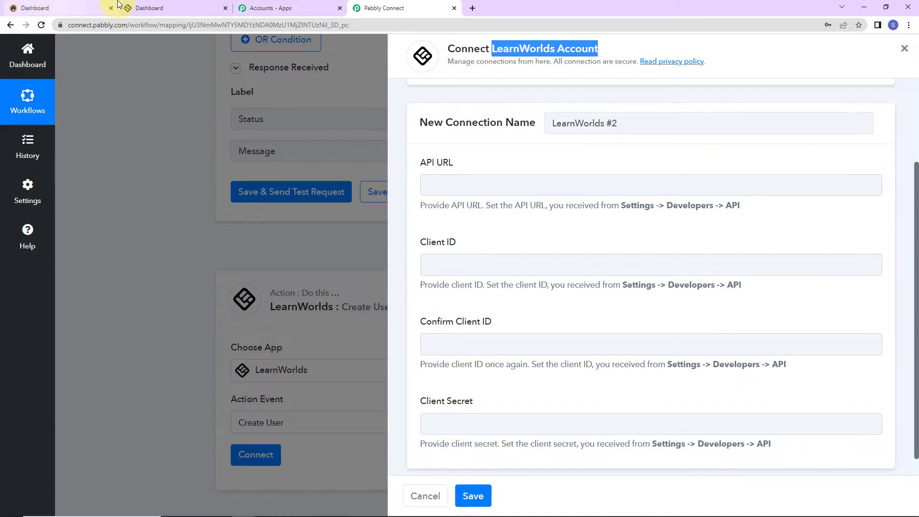
left_click(184, 6)
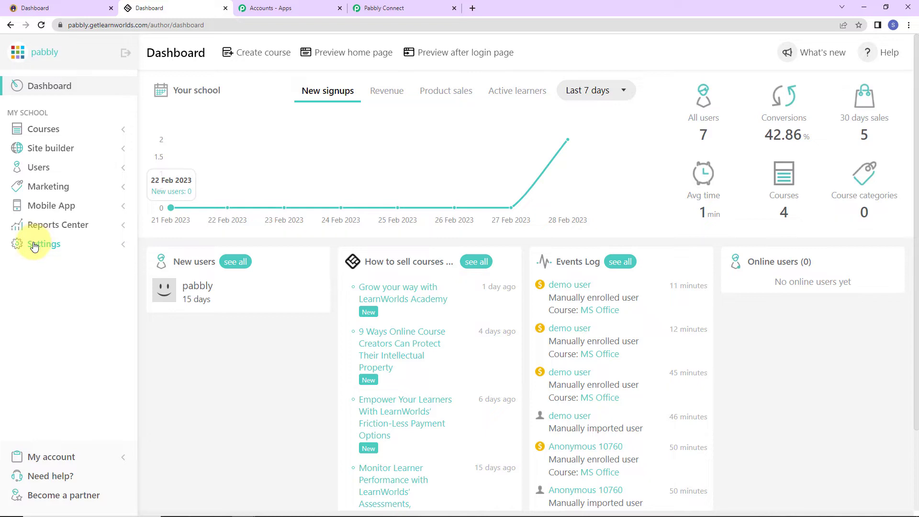
Copy the Client ID from LearnWorlds Settings > Developers > API and return to Pabbly Connect.
left_click(33, 245)
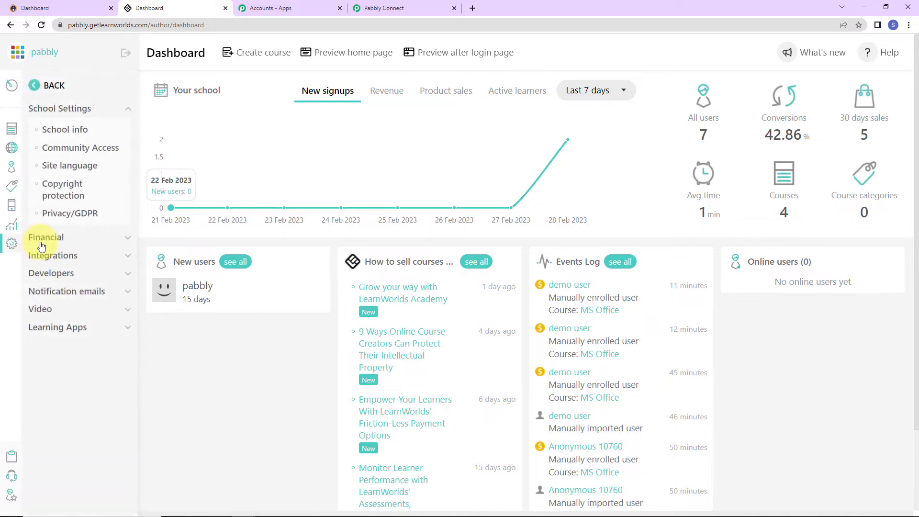
left_click(51, 274)
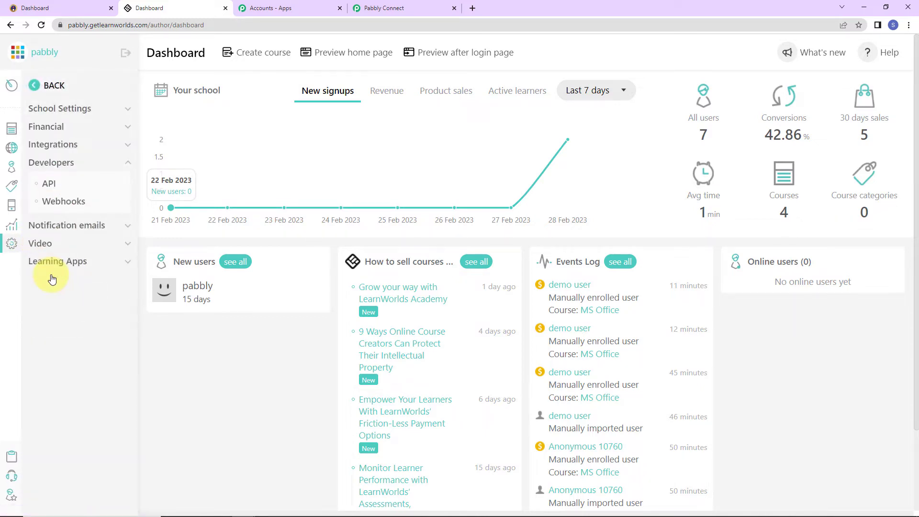
left_click(48, 184)
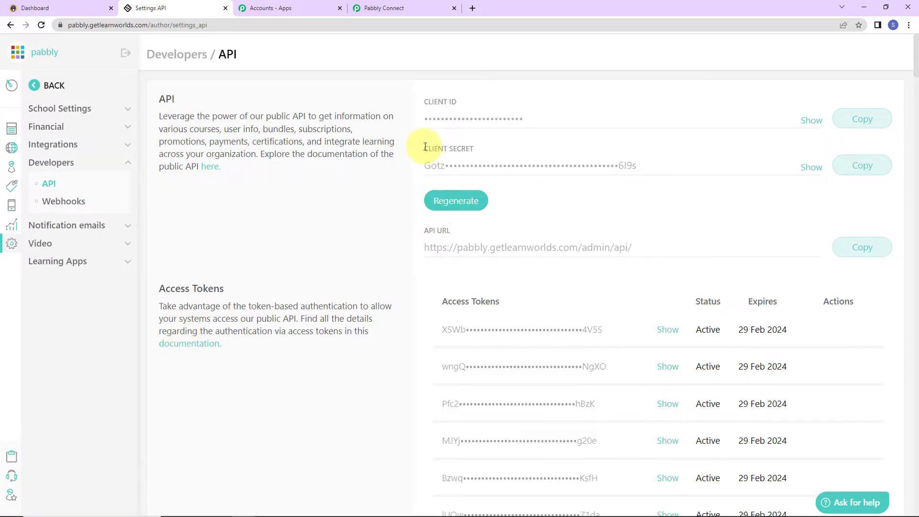
left_click(851, 125)
left_click(383, 8)
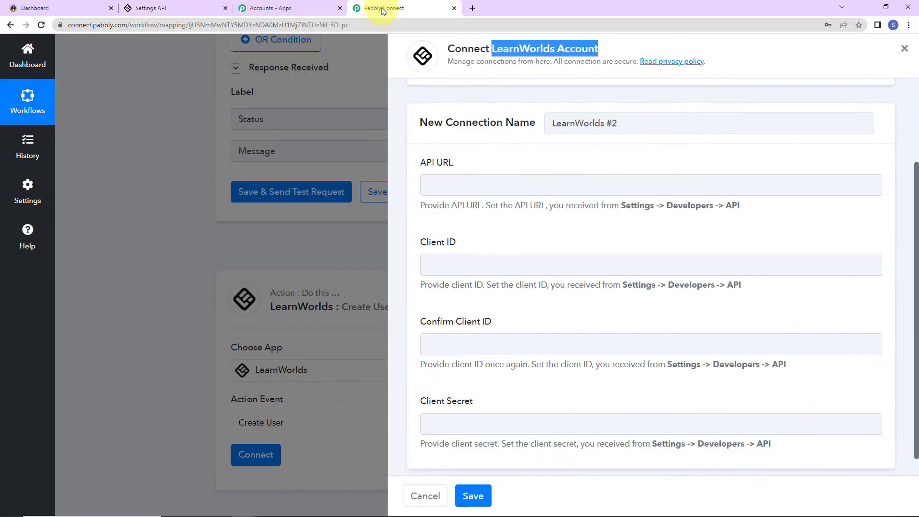
Paste the LearnWorlds client ID into both Client ID and Confirm Client ID.
left_click(439, 271)
key("ctrl+v")
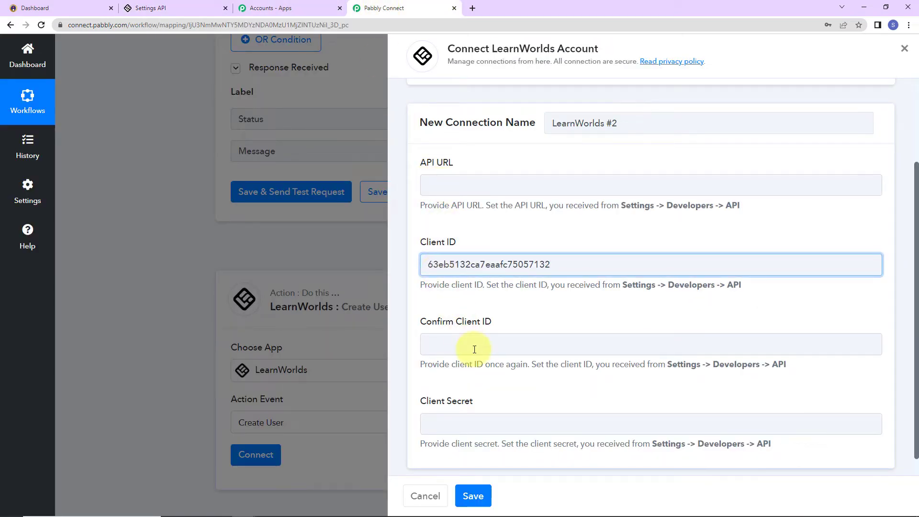
left_click(475, 349)
key("ctrl+v")
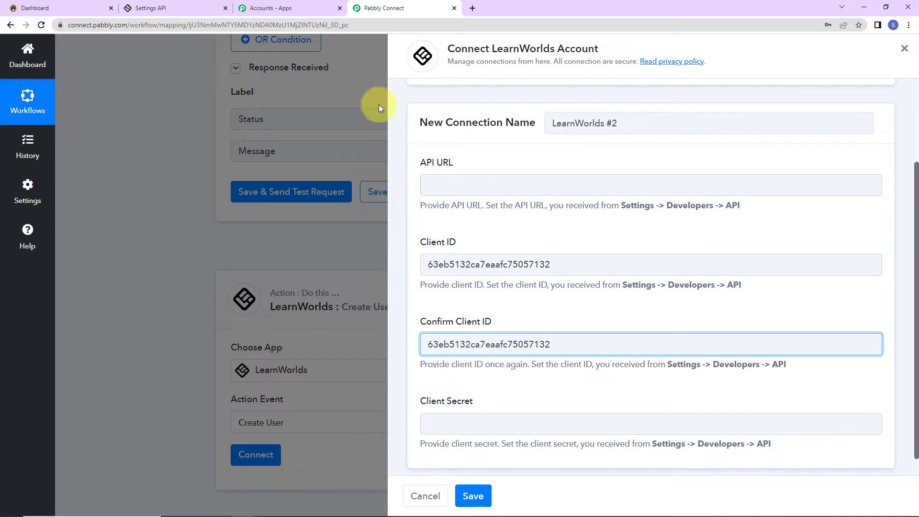
Copy the LearnWorlds API URL into the connection's API URL field.
left_click(177, 5)
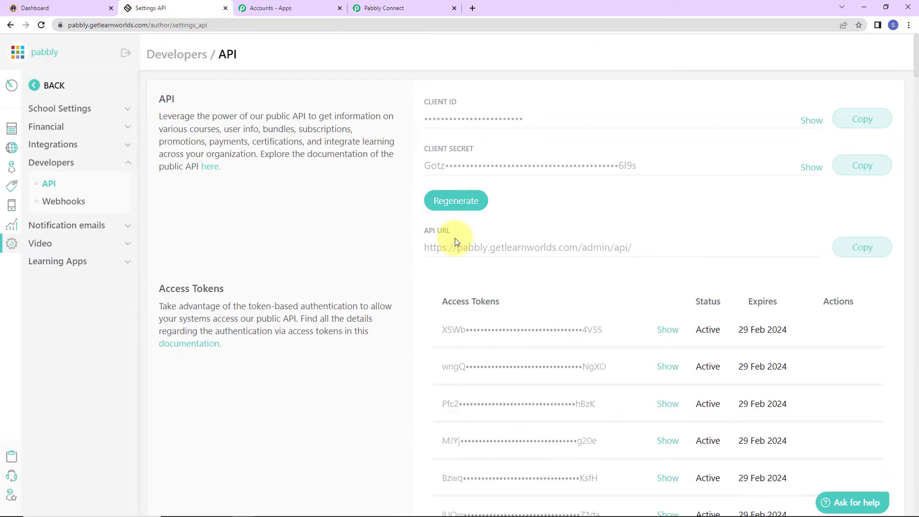
left_click(859, 248)
left_click(433, 12)
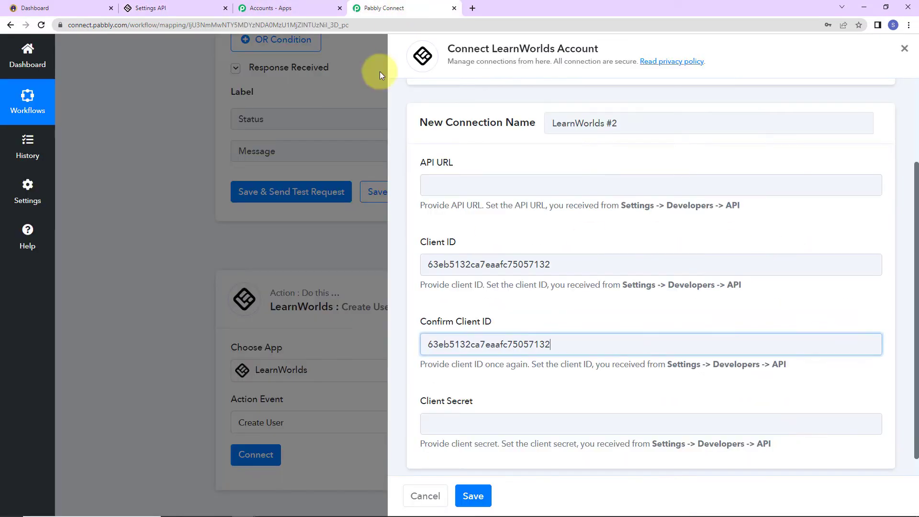
left_click(451, 178)
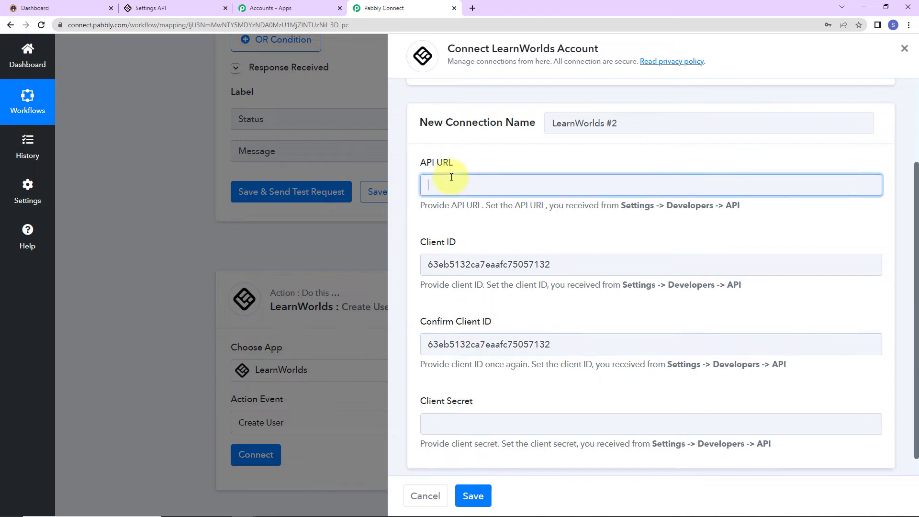
key("ctrl+v")
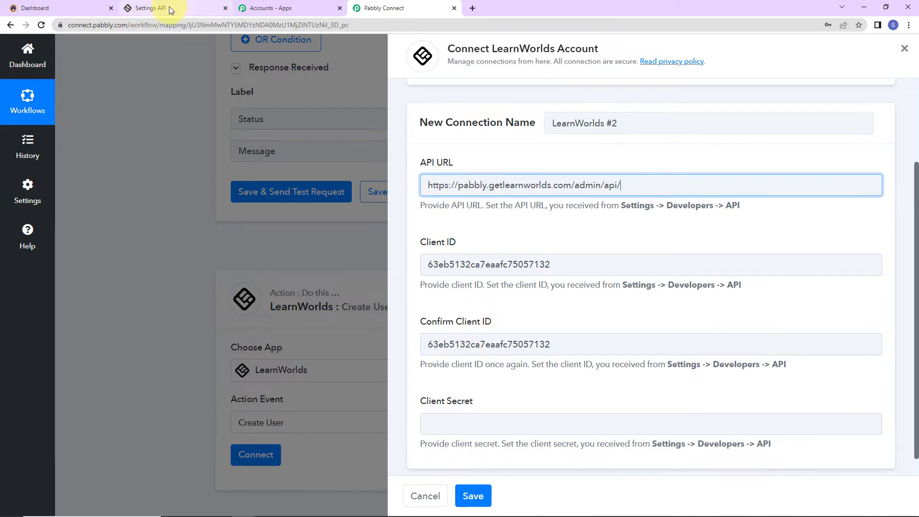
Copy the LearnWorlds client secret into Client Secret and save the connection.
left_click(254, 8)
left_click(182, 7)
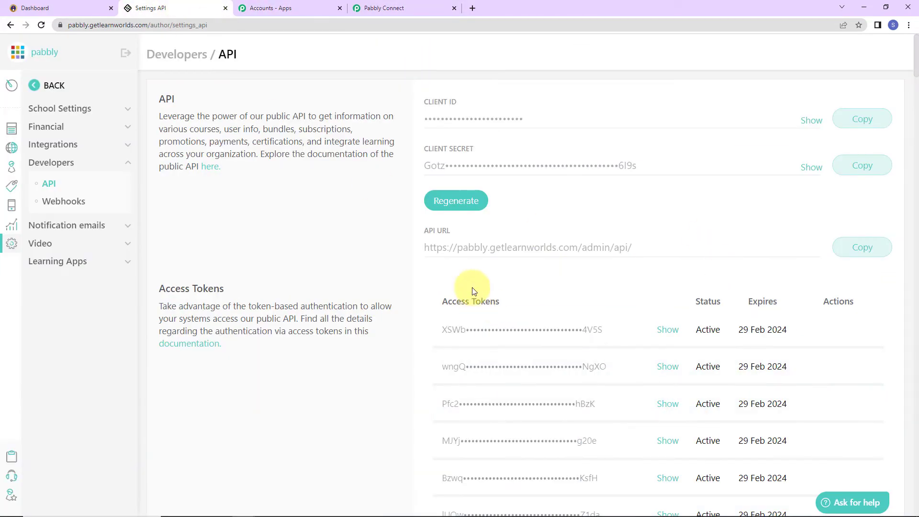
left_click(856, 166)
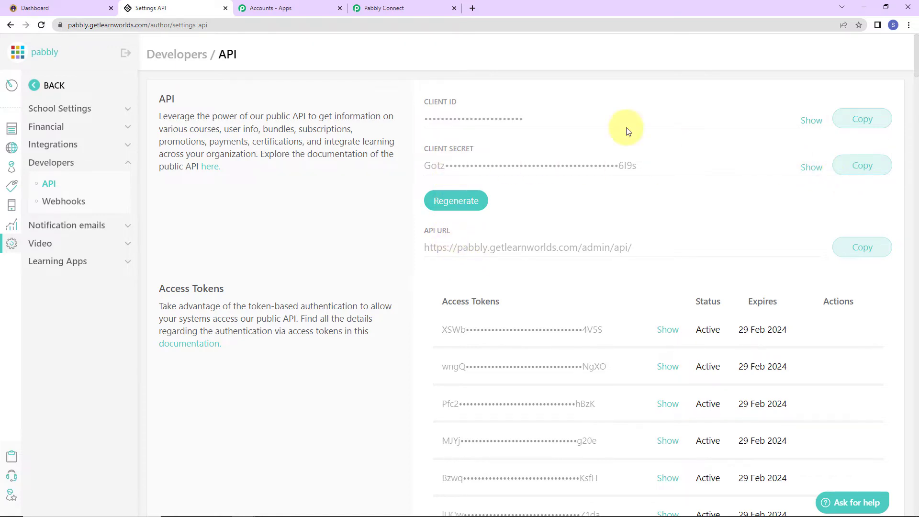
left_click(404, 14)
left_click(448, 425)
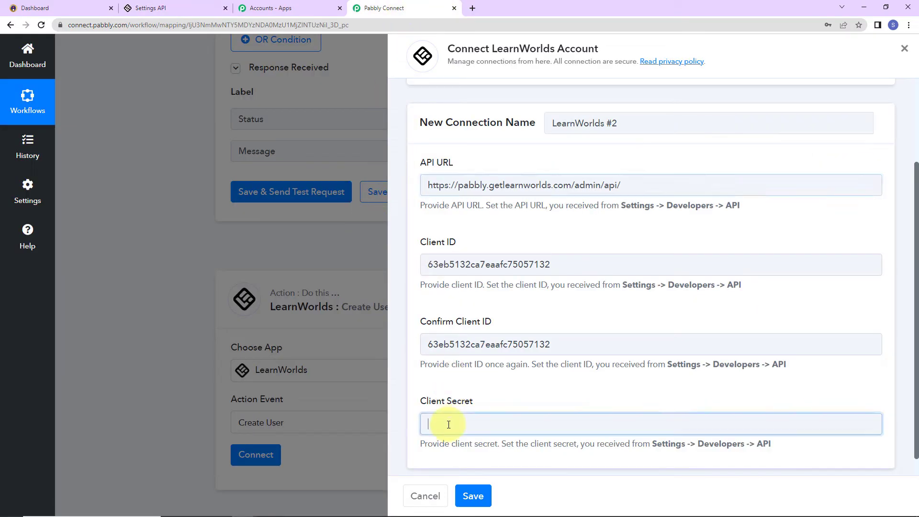
key("ctrl+v")
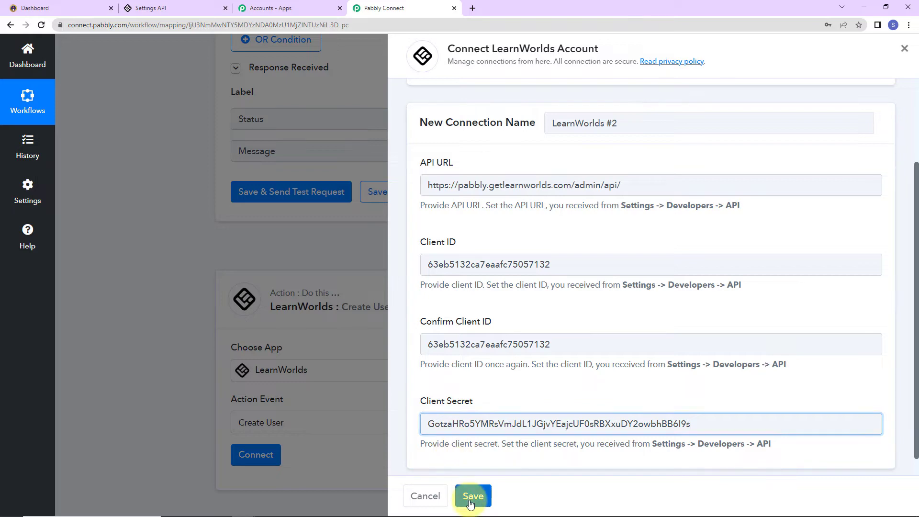
left_click(472, 495)
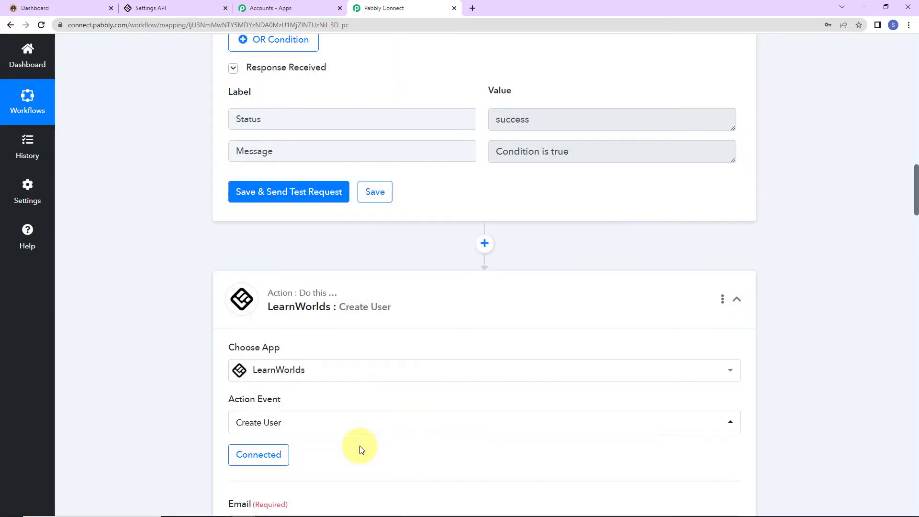
Map the Instamojo New Sale Buyer Email into the LearnWorlds Create User Email field.
scroll(408, 436, "down", 2)
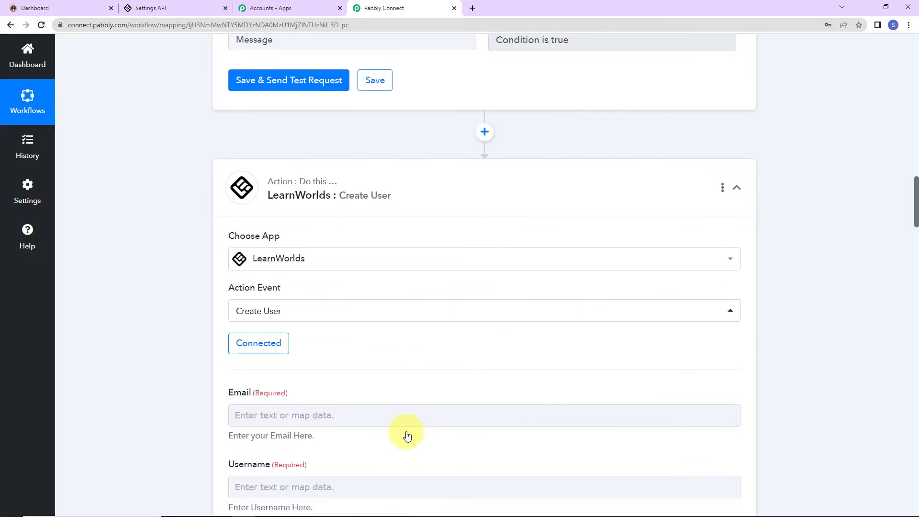
scroll(407, 436, "down", 6)
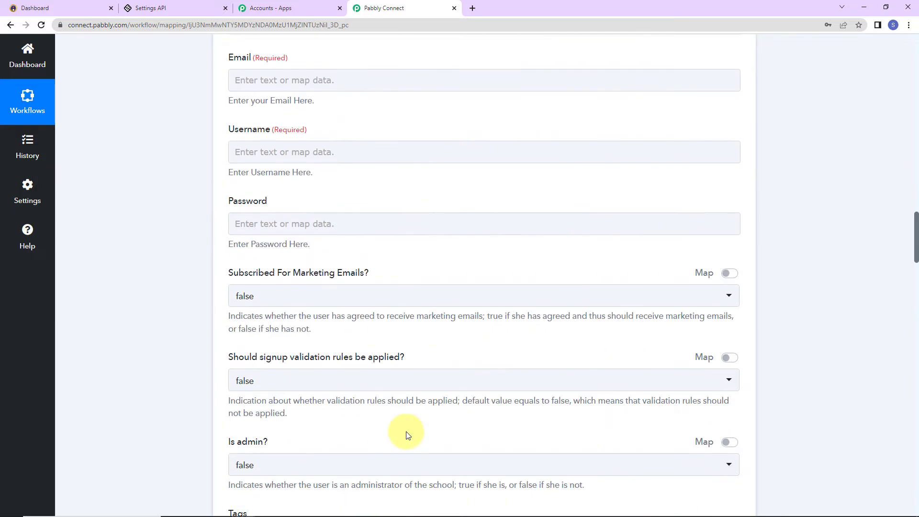
scroll(262, 226, "up", 2)
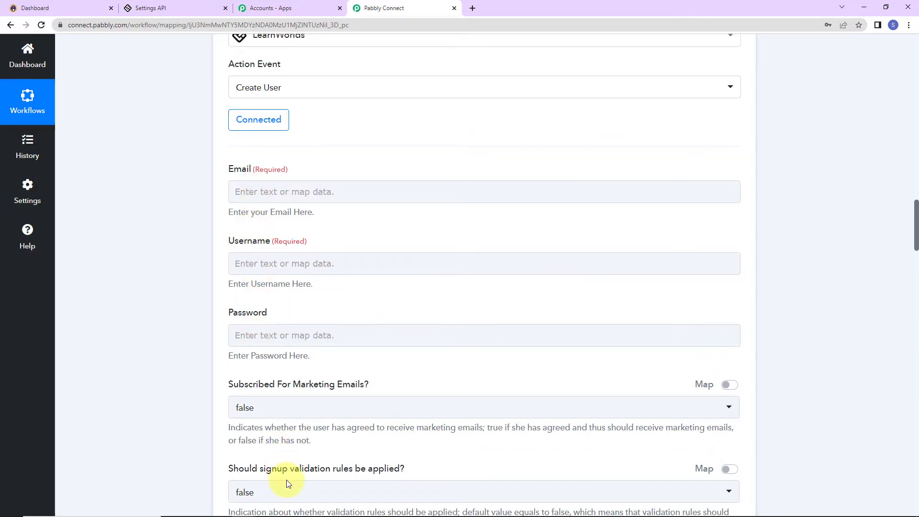
left_click(258, 192)
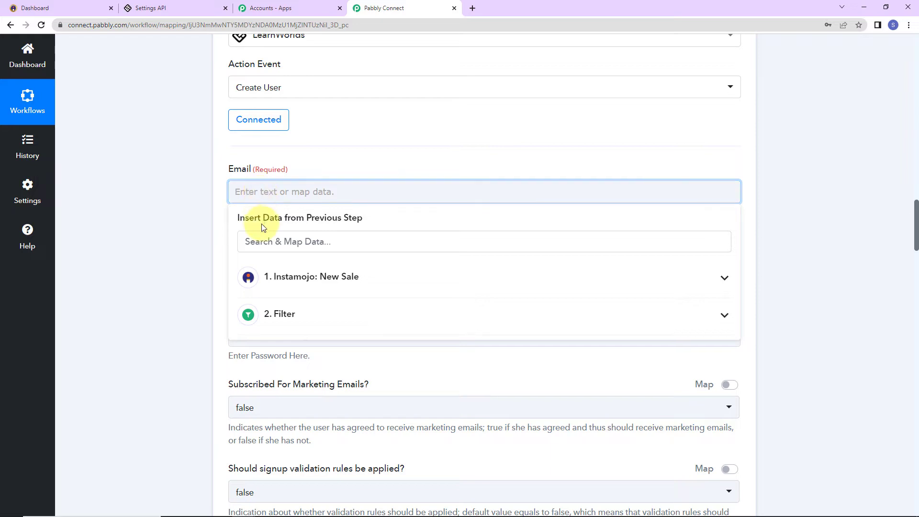
left_click(309, 278)
scroll(320, 303, "down", 1)
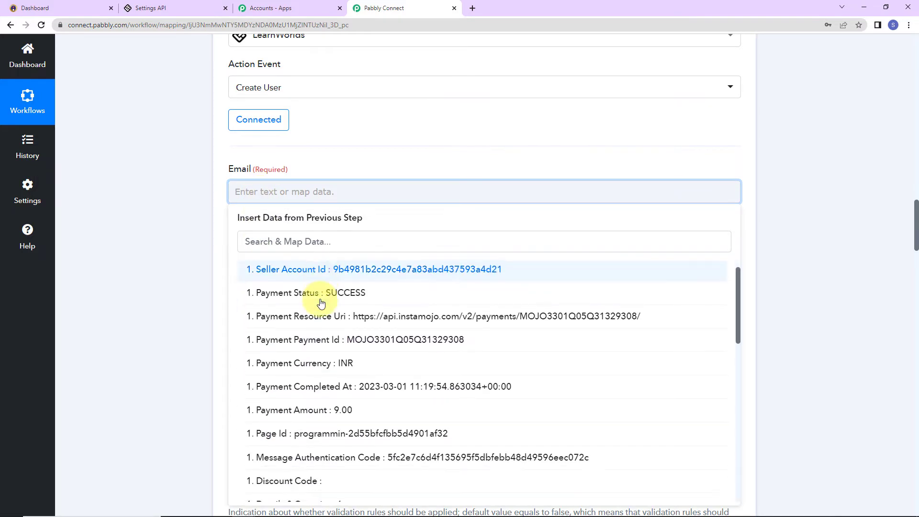
scroll(321, 303, "down", 10)
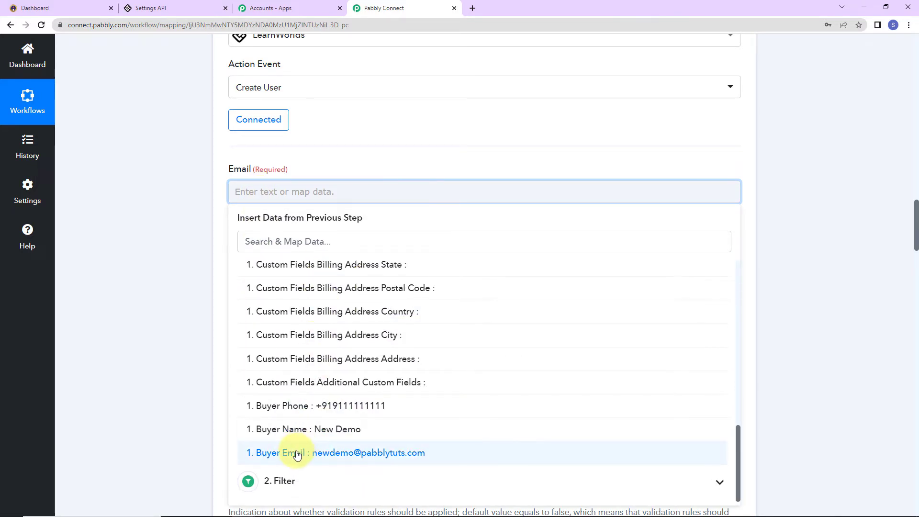
left_click(297, 454)
left_click(151, 277)
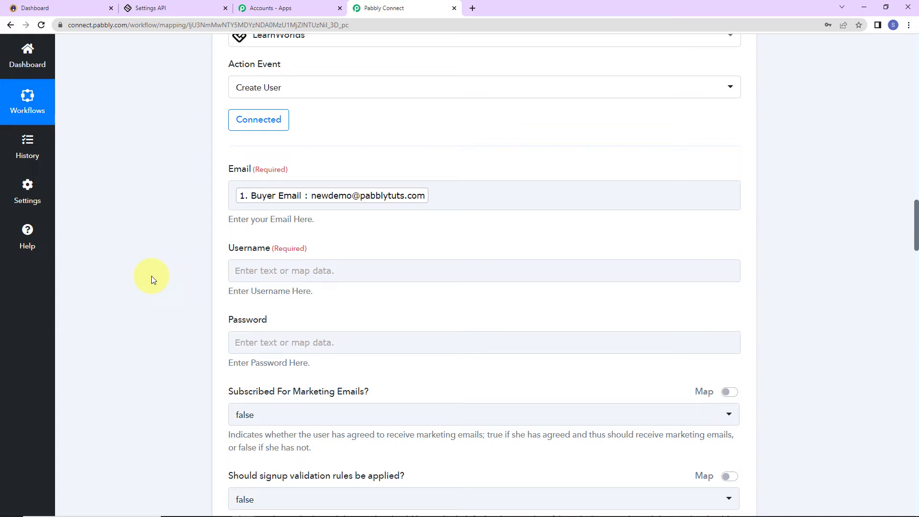
Map the Instamojo New Sale Buyer Name into the Username field.
left_click(298, 269)
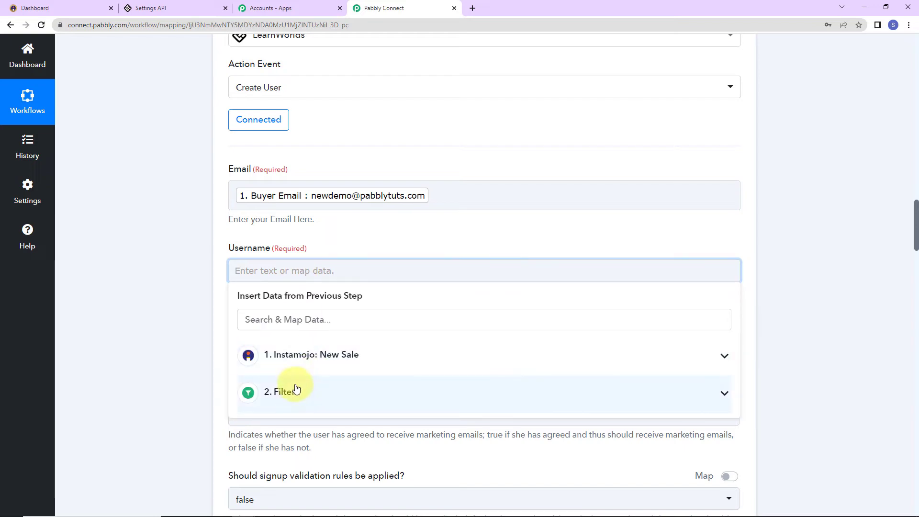
left_click(281, 355)
scroll(338, 431, "down", 15)
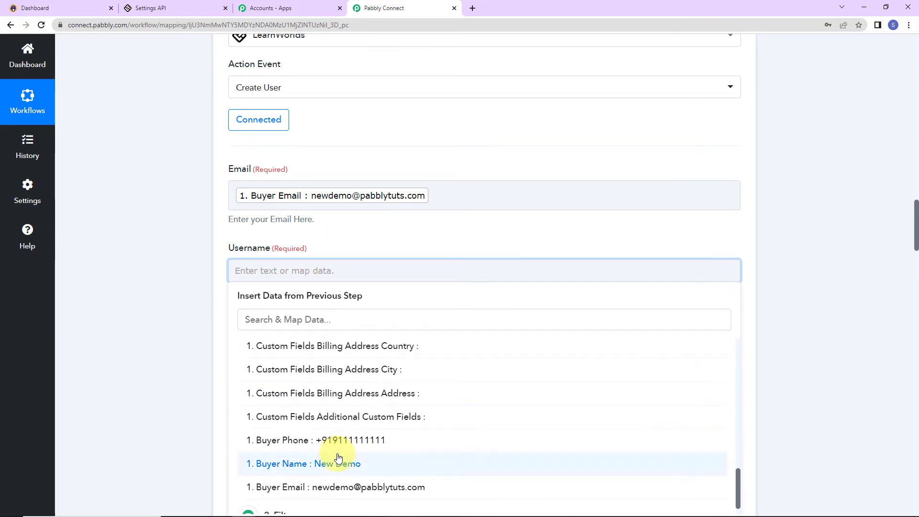
left_click(326, 462)
left_click(173, 370)
Keep Subscribed For Marketing Emails, signup validation rules and Is admin set to false.
scroll(173, 373, "down", 5)
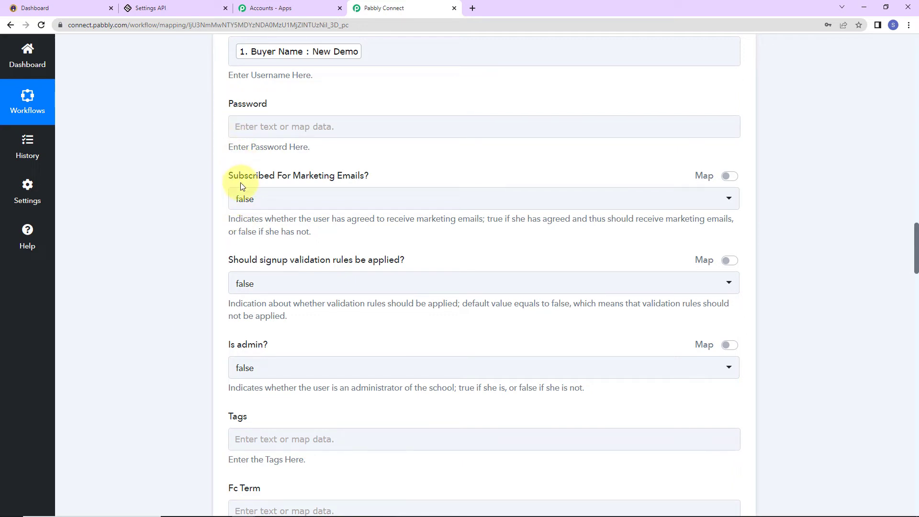
left_click(310, 198)
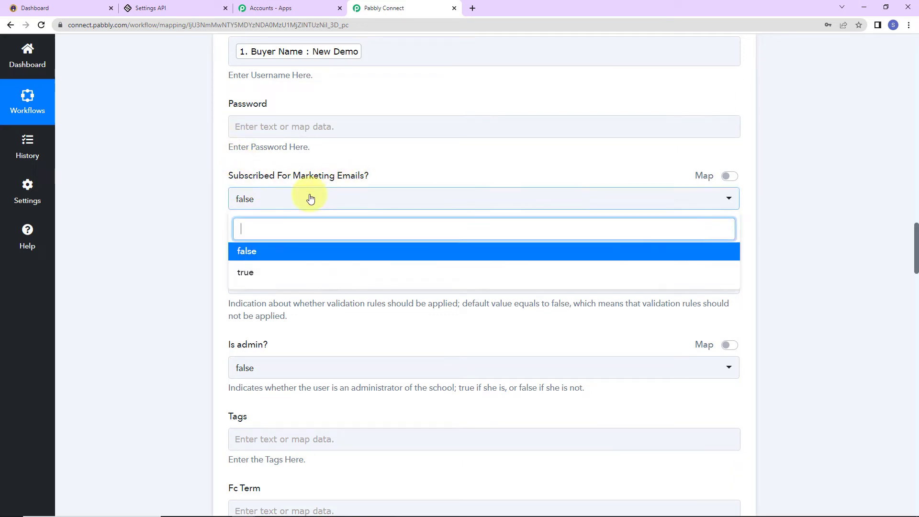
left_click(311, 199)
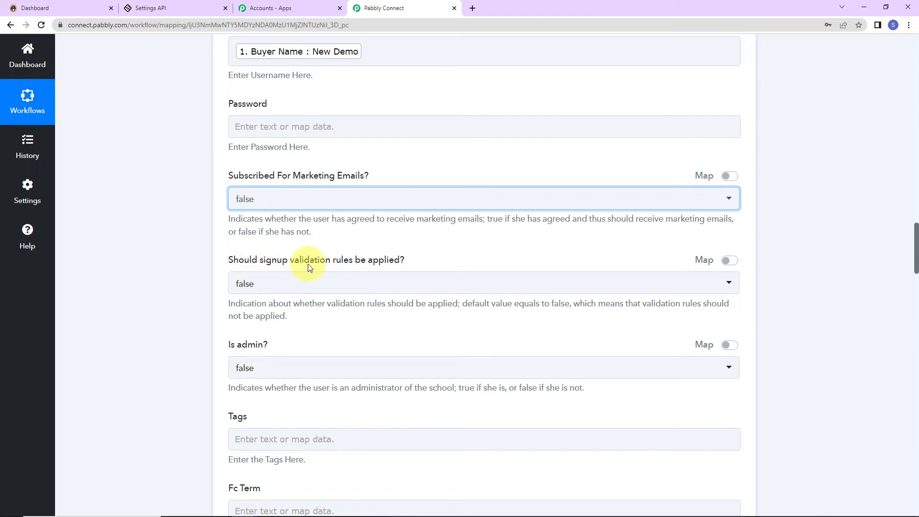
left_click(365, 283)
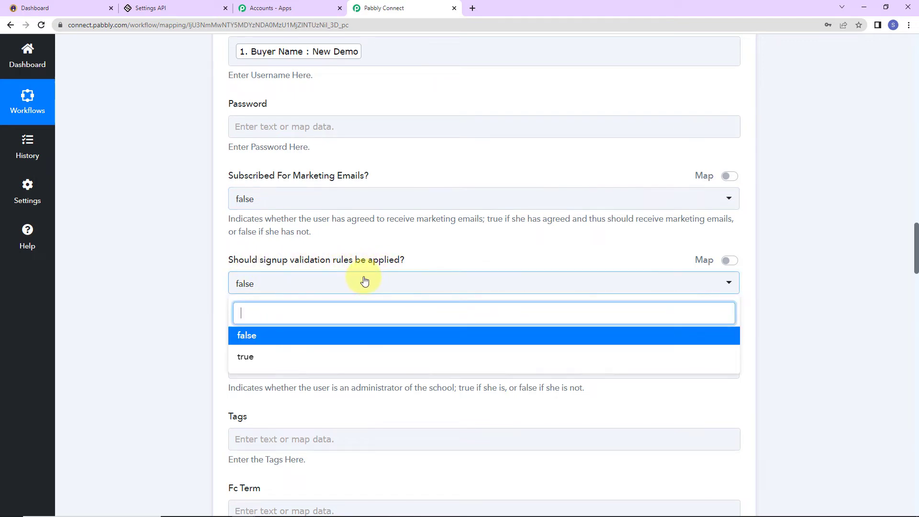
left_click(365, 282)
scroll(365, 325, "down", 3)
left_click(298, 259)
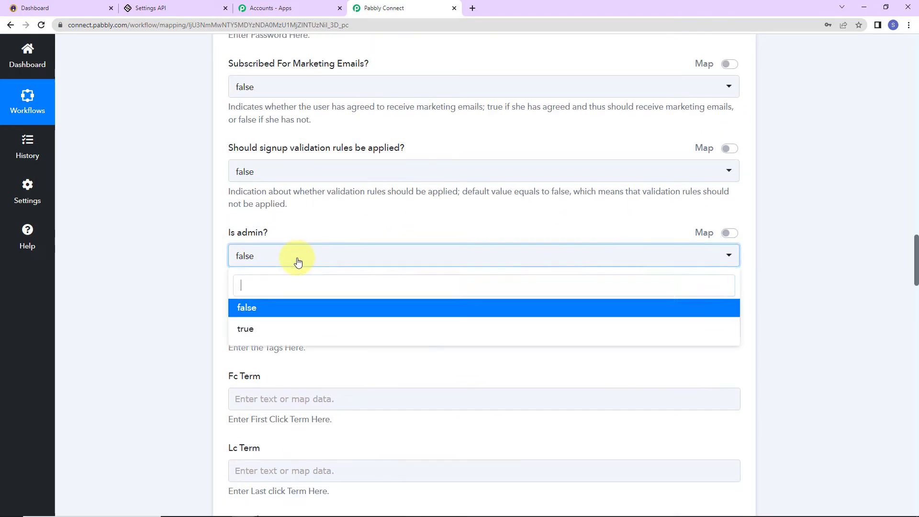
left_click(298, 261)
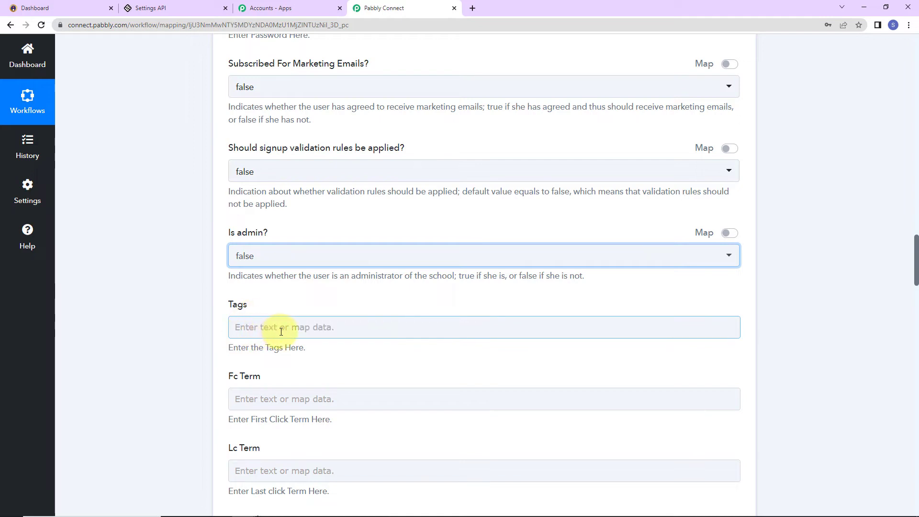
scroll(295, 332, "down", 5)
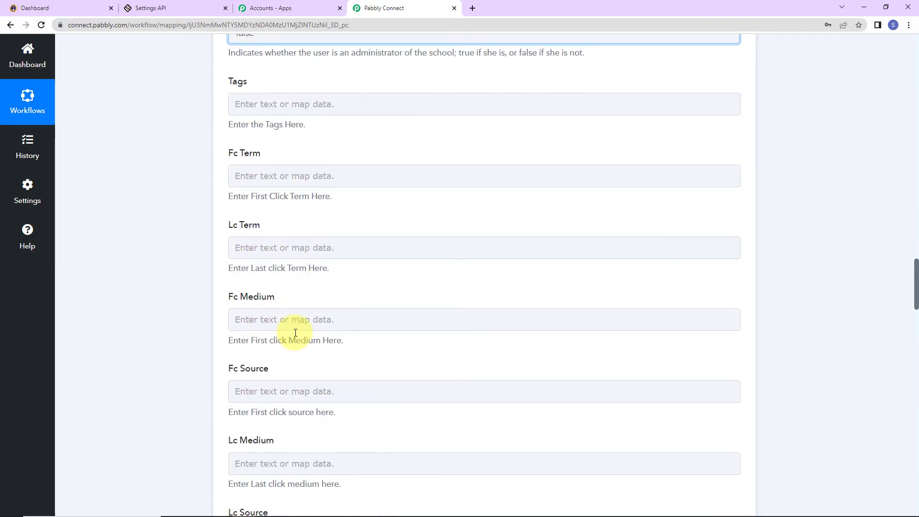
scroll(296, 332, "down", 14)
scroll(295, 333, "down", 19)
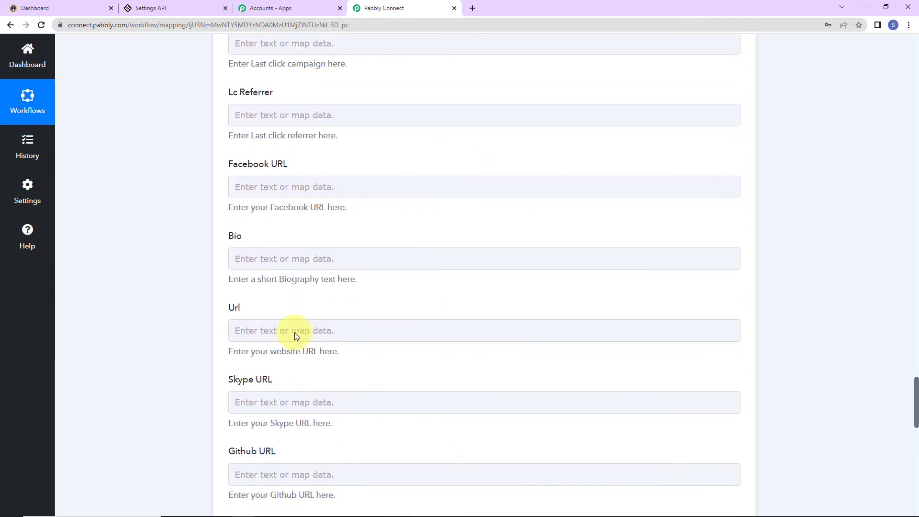
scroll(294, 332, "down", 3)
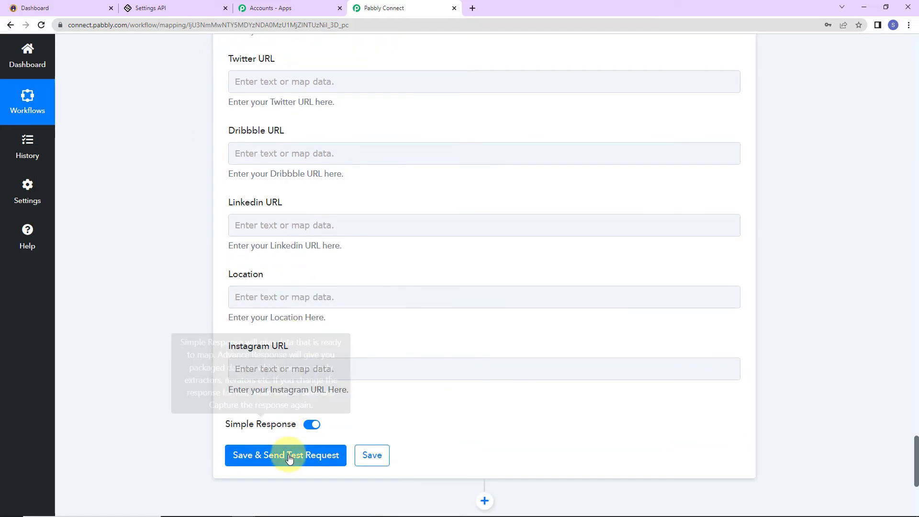
Send the Create User test request and check the response's new user Id, email and username.
left_click(292, 455)
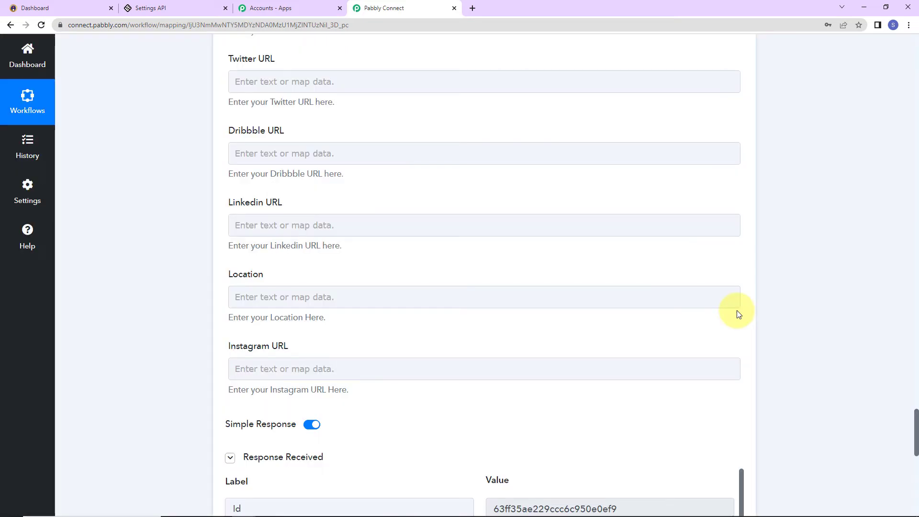
scroll(738, 311, "down", 5)
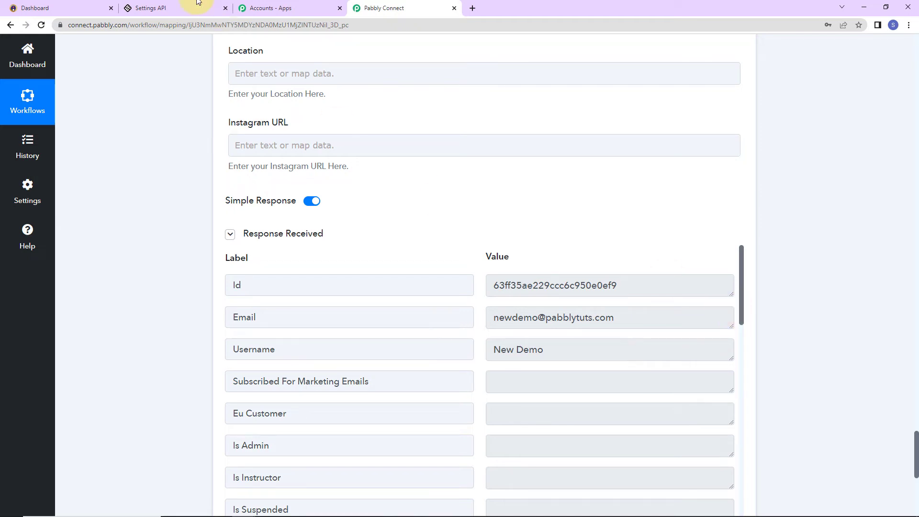
left_click(155, 8)
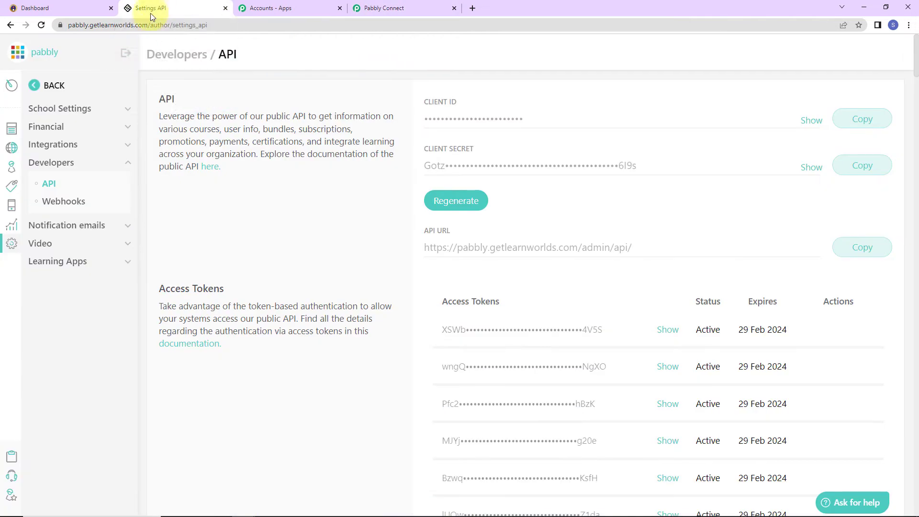
Confirm the new user appears at the top of LearnWorlds' All users list.
left_click(12, 167)
left_click(57, 152)
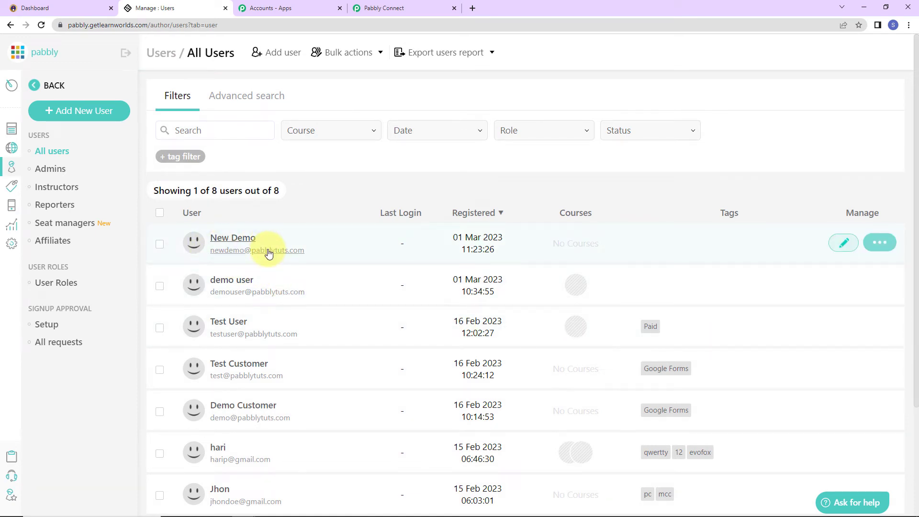
left_click(411, 4)
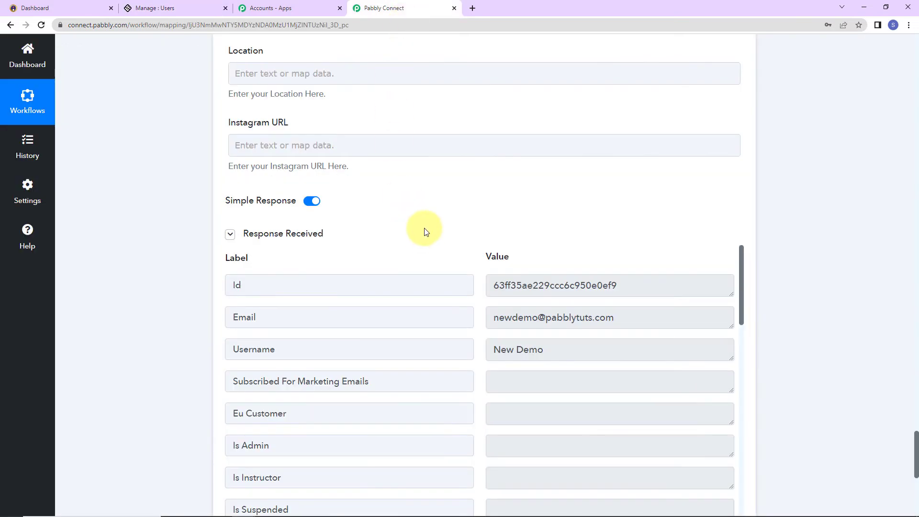
Add a LearnWorlds 'Enroll User to a Product' action using the existing LearnWorlds #2 connection.
scroll(427, 232, "down", 8)
left_click(487, 227)
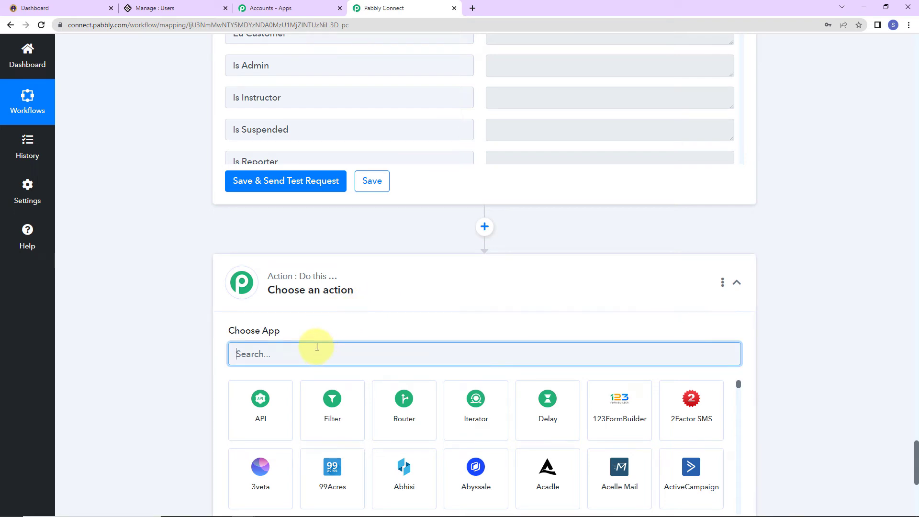
type("lear")
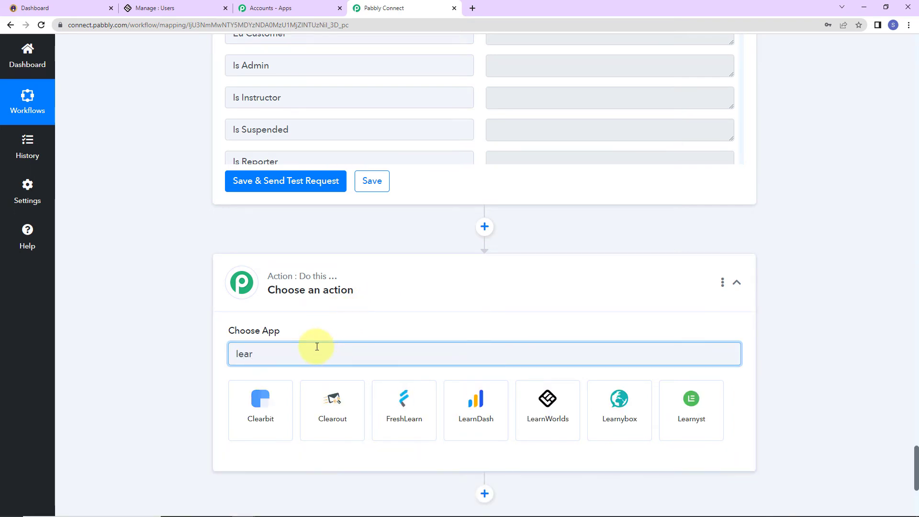
left_click(531, 416)
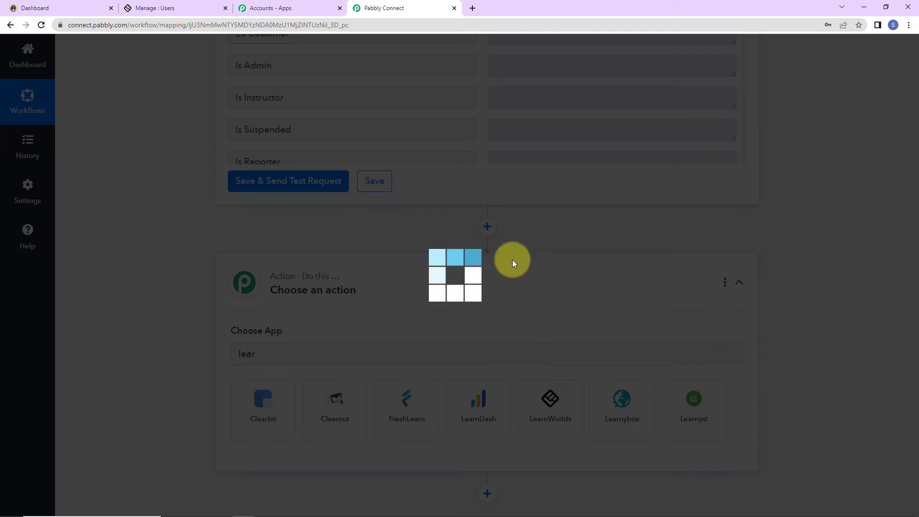
scroll(253, 309, "down", 5)
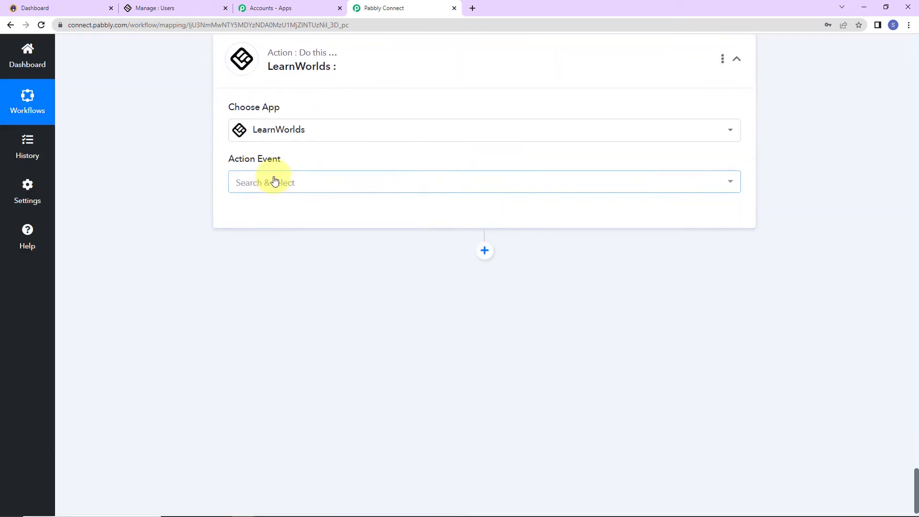
left_click(275, 181)
left_click(277, 274)
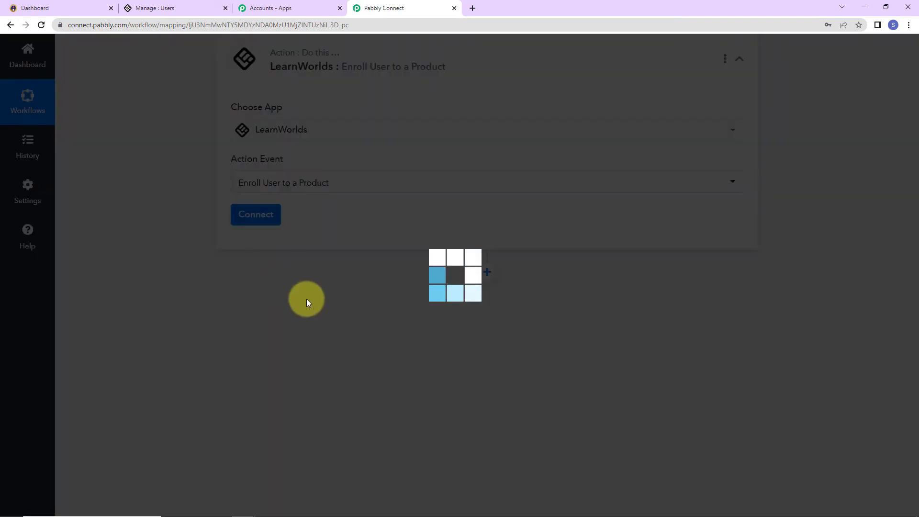
left_click(255, 227)
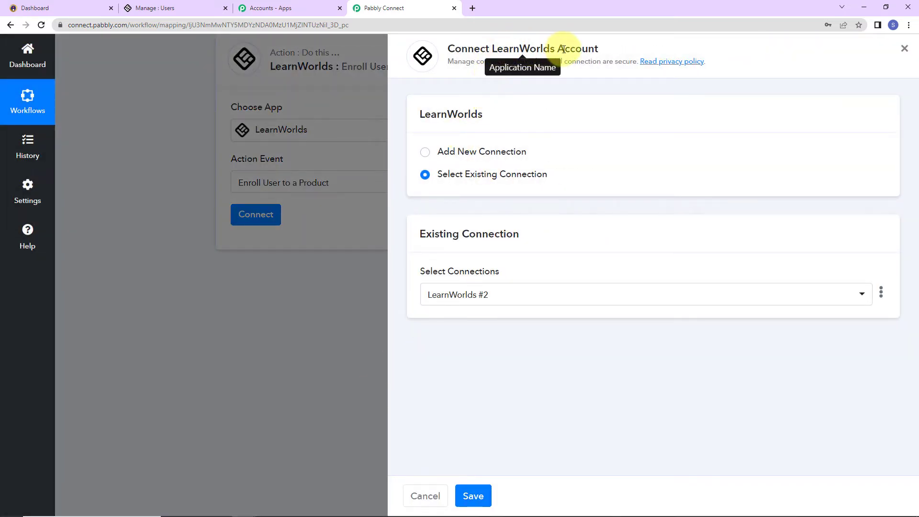
left_click(474, 498)
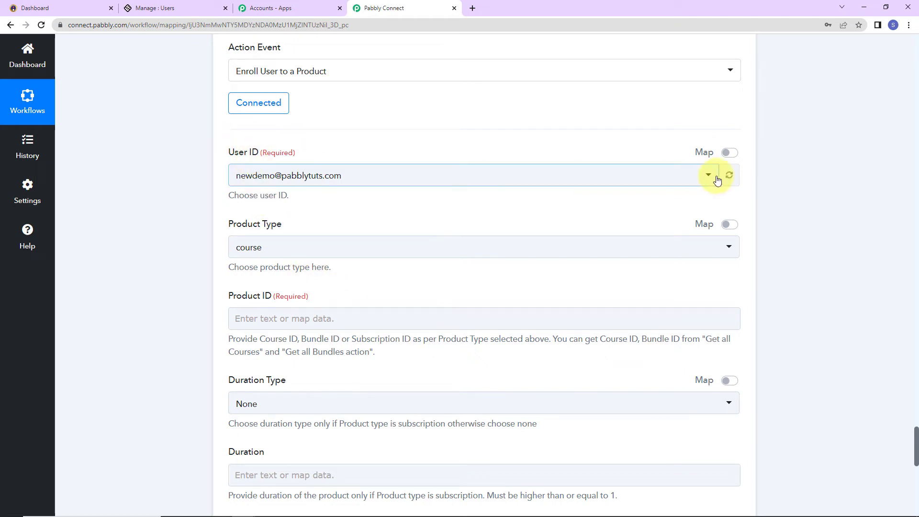
Replace the fixed User ID with the Id from step 3, LearnWorlds Create User.
left_click(730, 153)
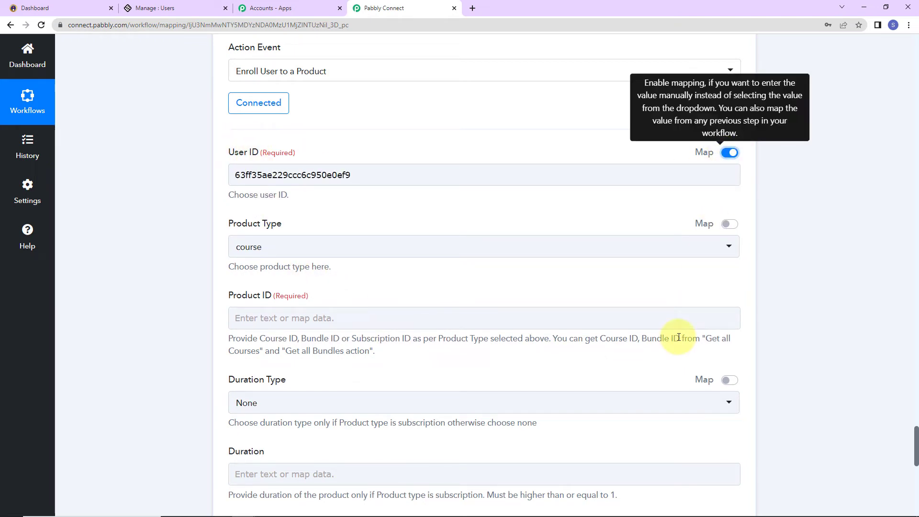
left_click(322, 176)
key("ctrl+a")
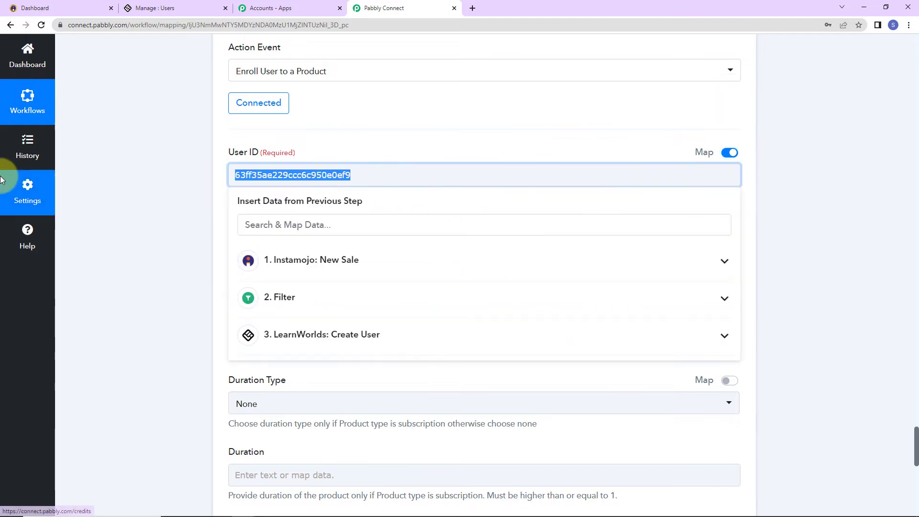
key("BackSpace")
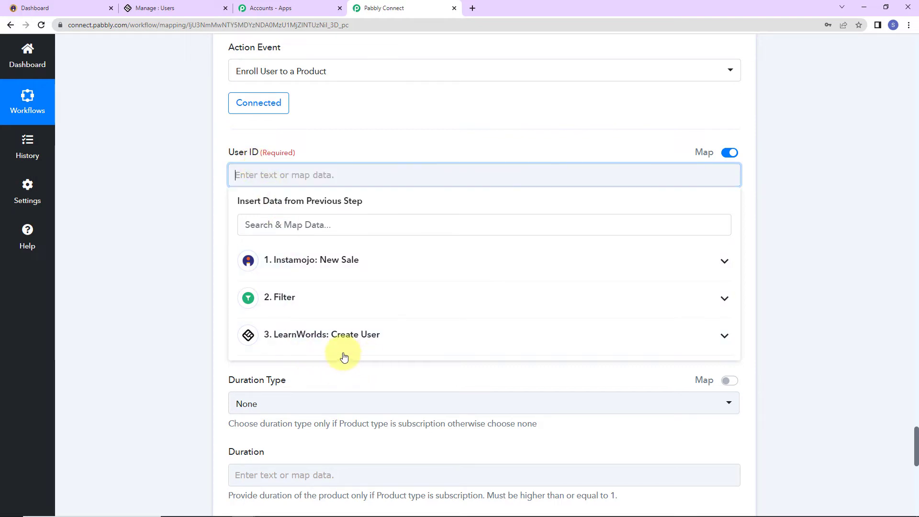
left_click(296, 341)
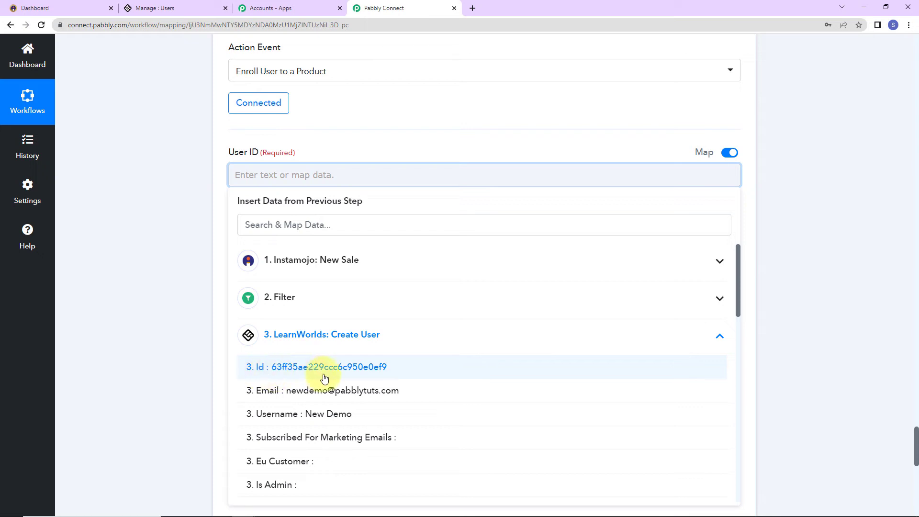
left_click(371, 379)
left_click(226, 293)
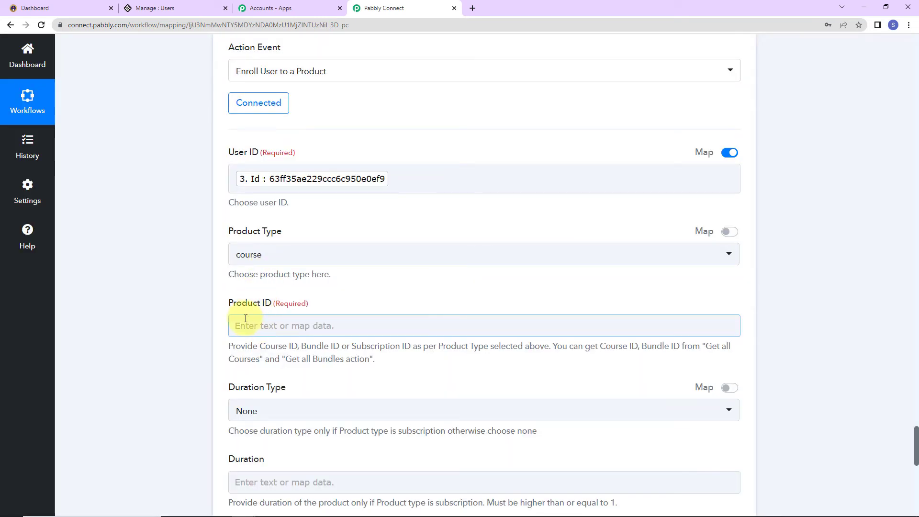
Copy the MS Office course id 'ms-office' from its LearnWorlds page address.
left_click(174, 4)
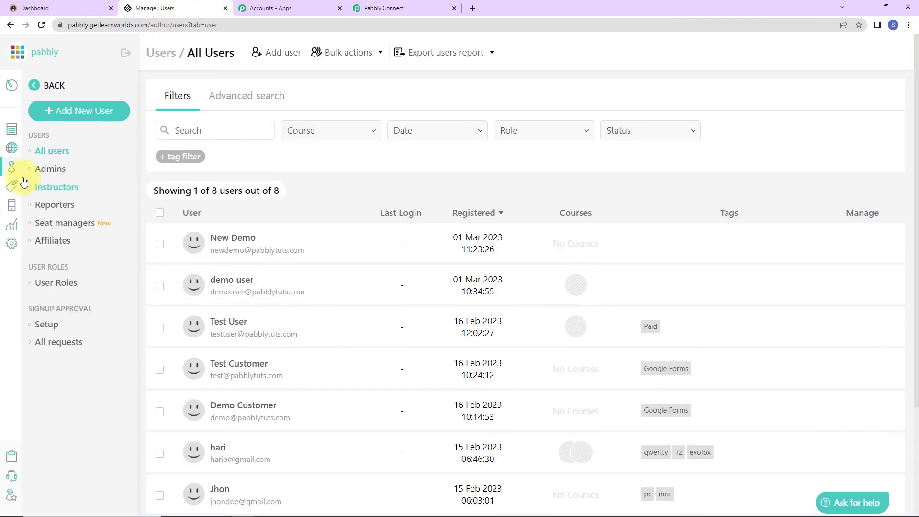
left_click(11, 129)
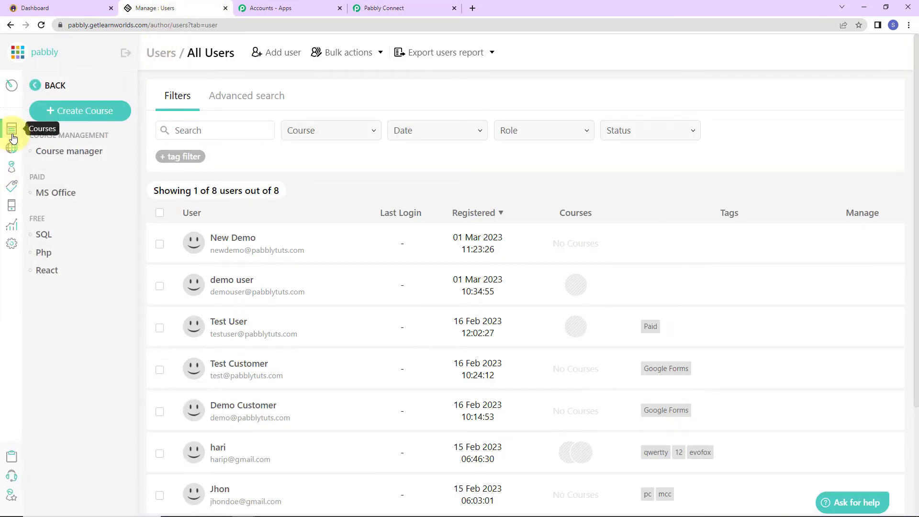
left_click(62, 198)
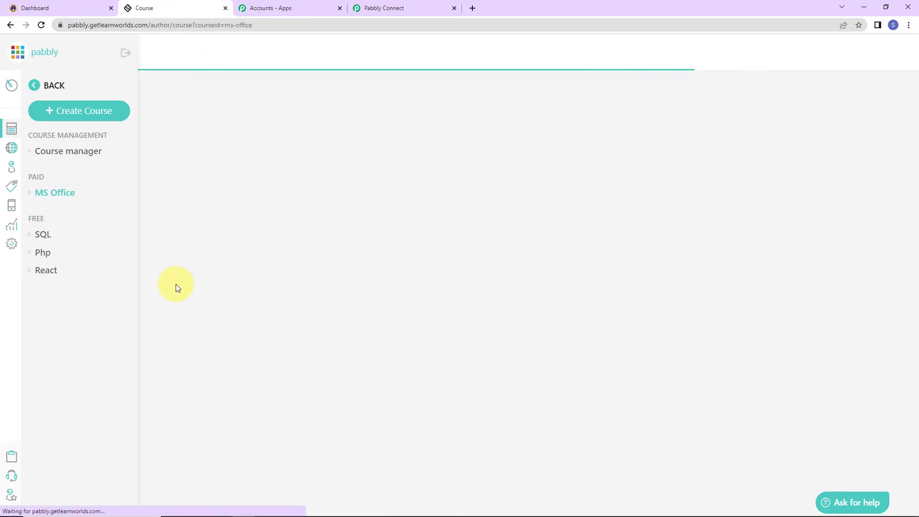
left_click_drag(198, 25, 275, 26)
left_click(281, 27)
right_click(270, 25)
left_click(292, 73)
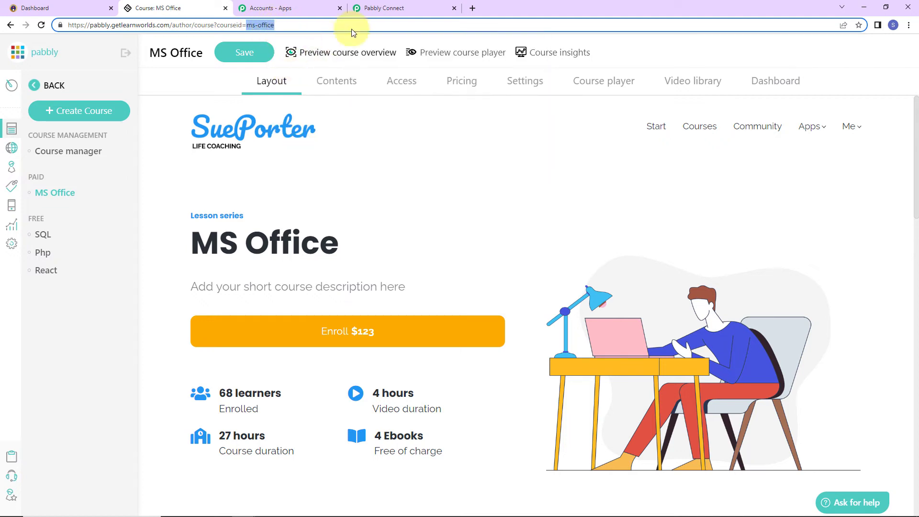
left_click(383, 9)
left_click(237, 326)
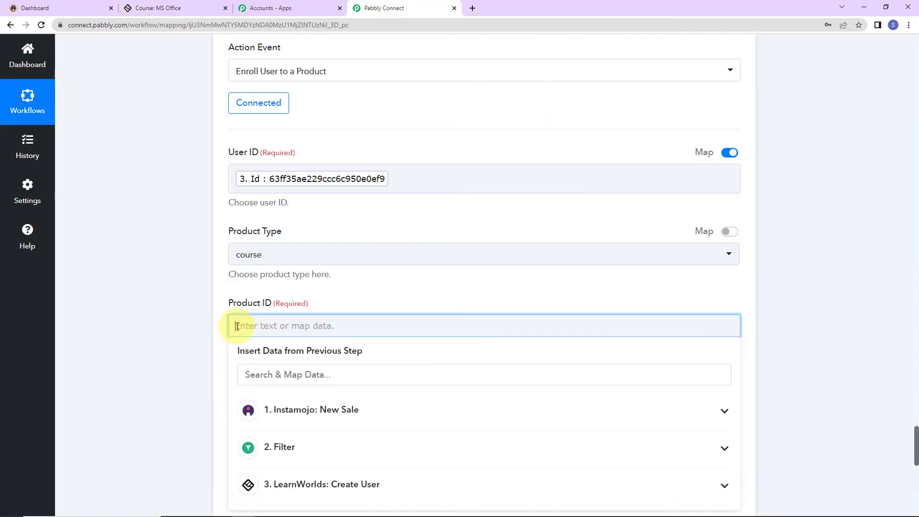
Set Product ID to ms-office and map Price to Instamojo Payment Amount 9.00.
key("ctrl+v")
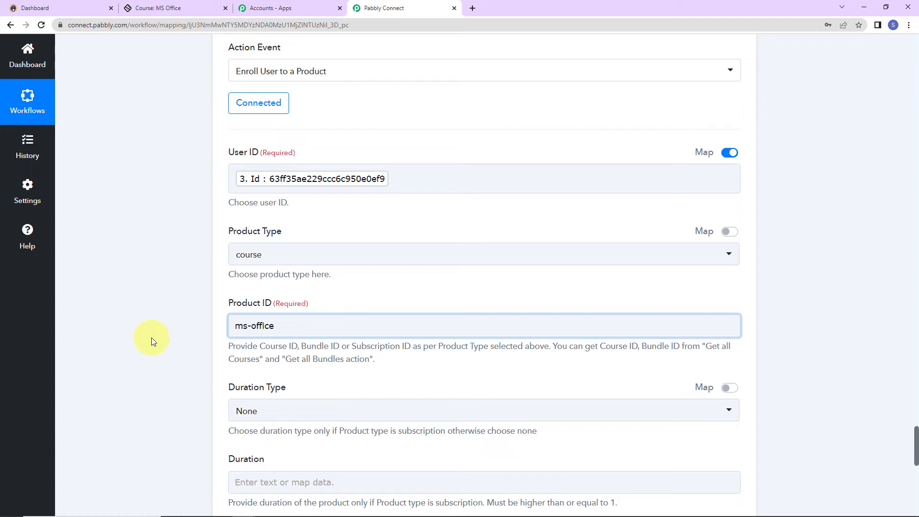
scroll(150, 360, "down", 7)
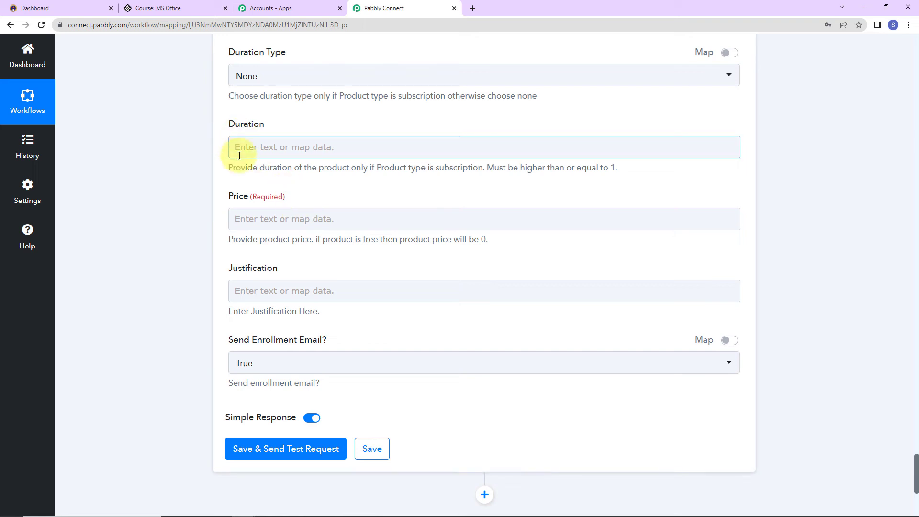
left_click(244, 216)
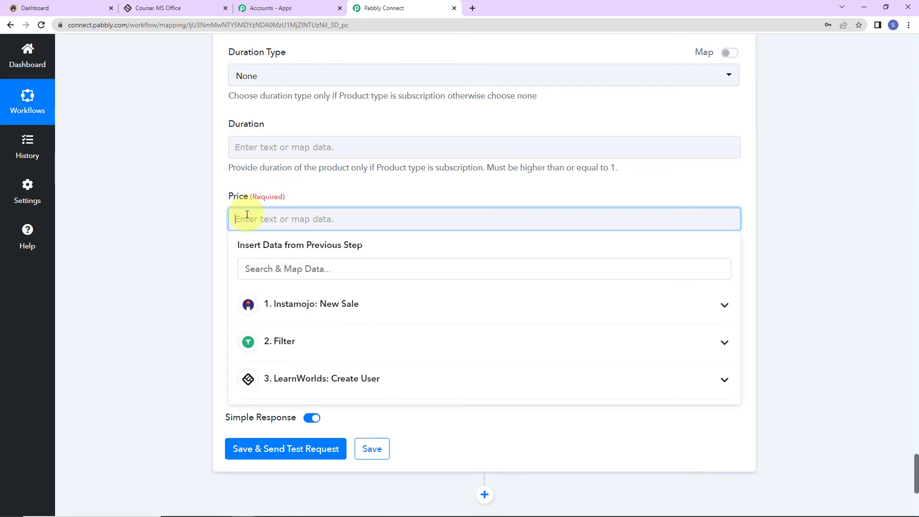
left_click(299, 318)
scroll(325, 354, "down", 2)
left_click(330, 366)
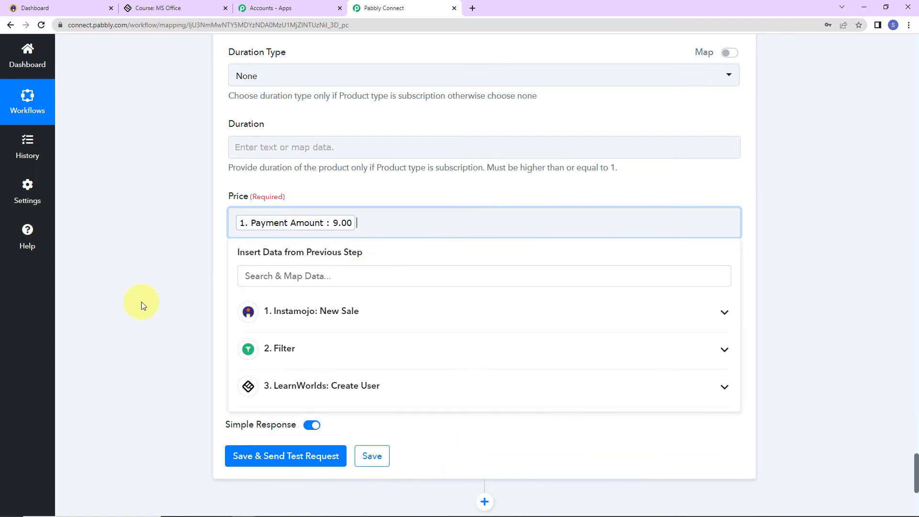
left_click(141, 301)
Save the enroll step and confirm its test request returns Success 1.
scroll(142, 301, "down", 4)
left_click(235, 352)
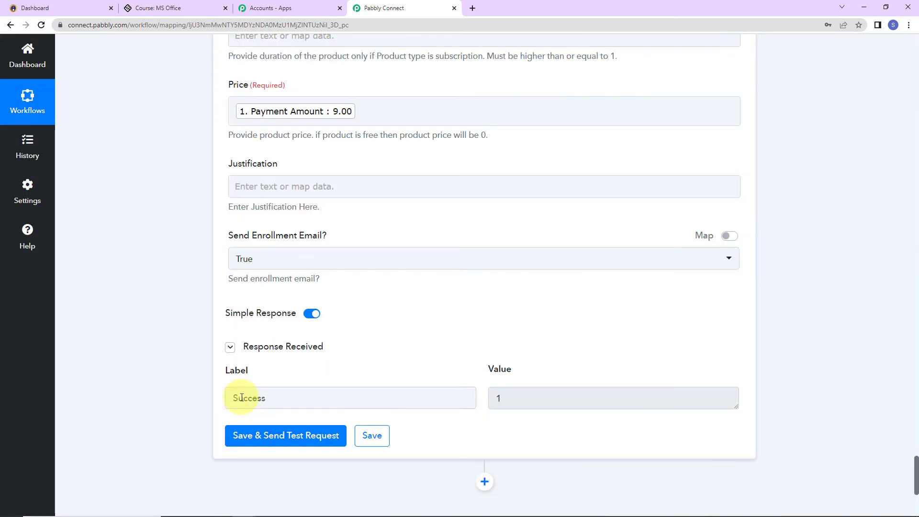
left_click_drag(238, 394, 484, 398)
key("Tab")
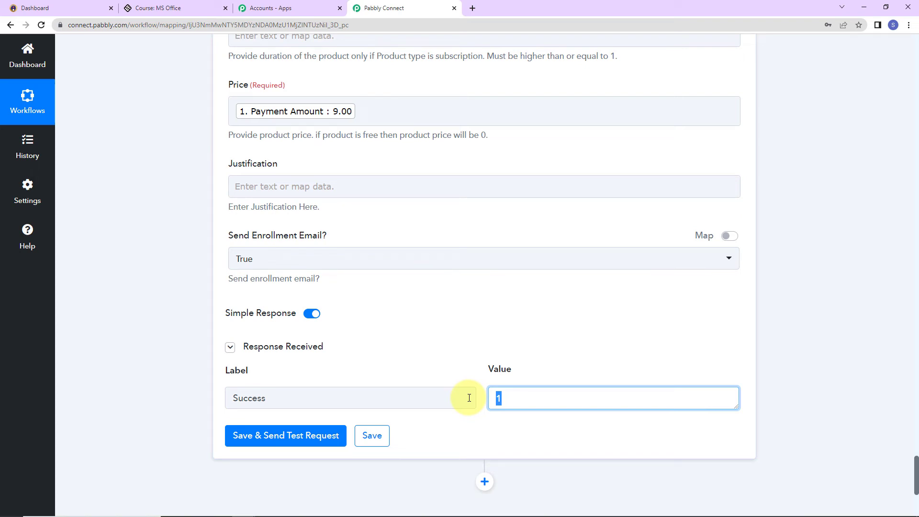
Check the MS Office course Dashboard lists New Demo among latest users with a $9 sale.
left_click(165, 9)
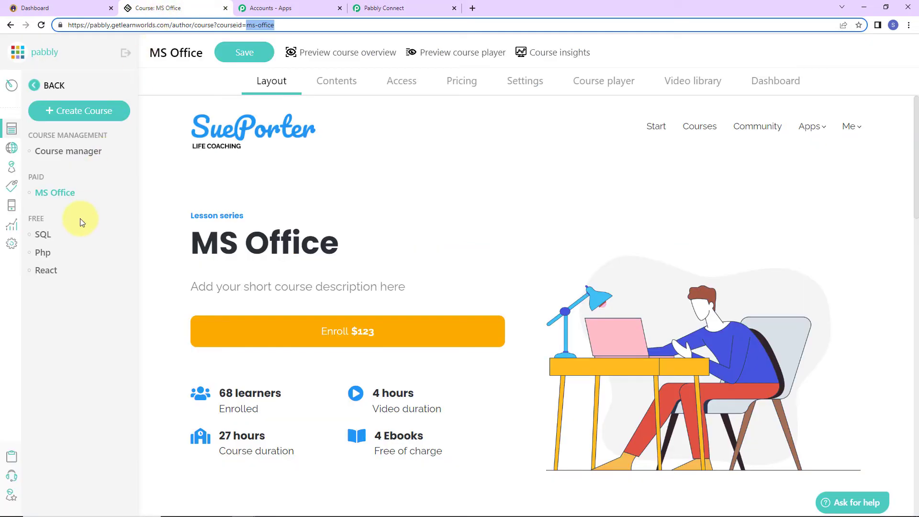
left_click(44, 194)
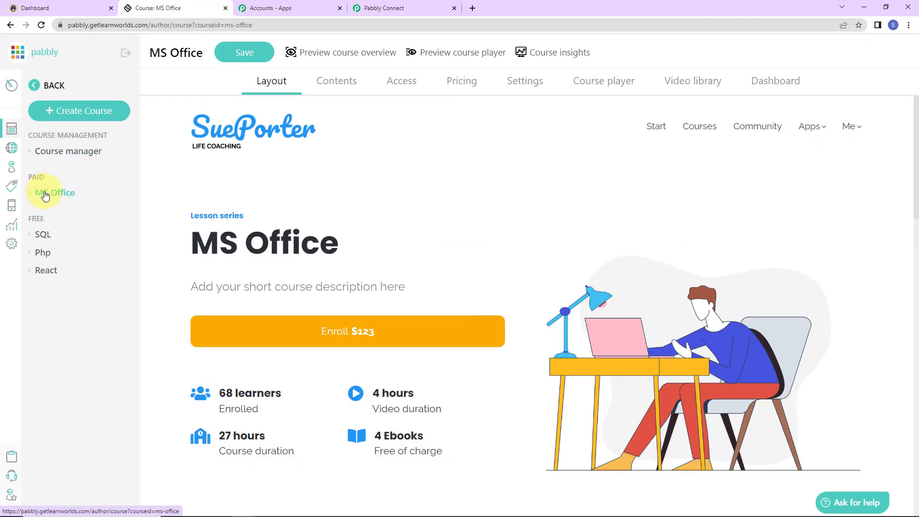
left_click(766, 81)
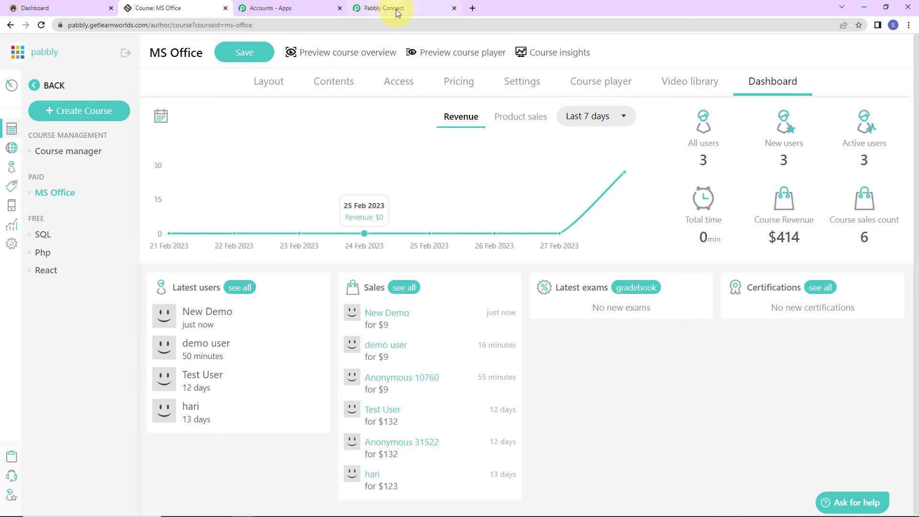
left_click(34, 9)
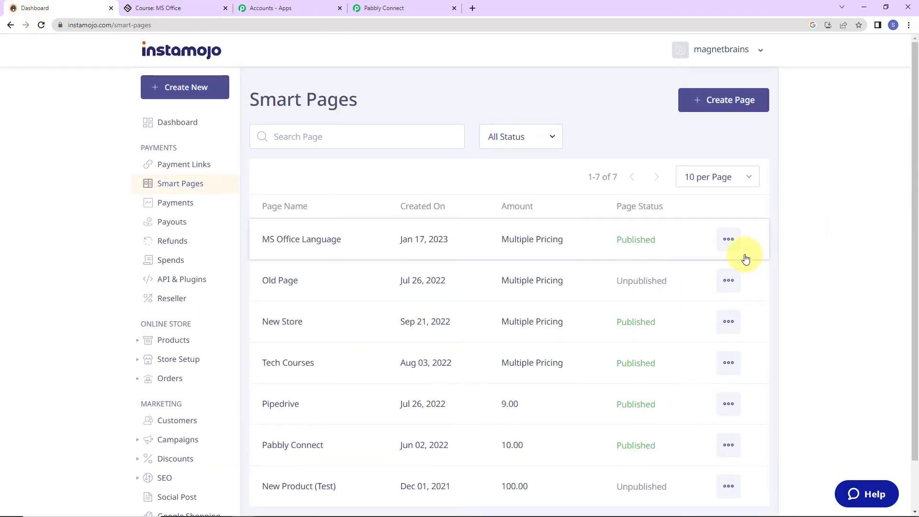
Open the MS Office Language page's share link in an Incognito window and choose Pay Now.
left_click(729, 239)
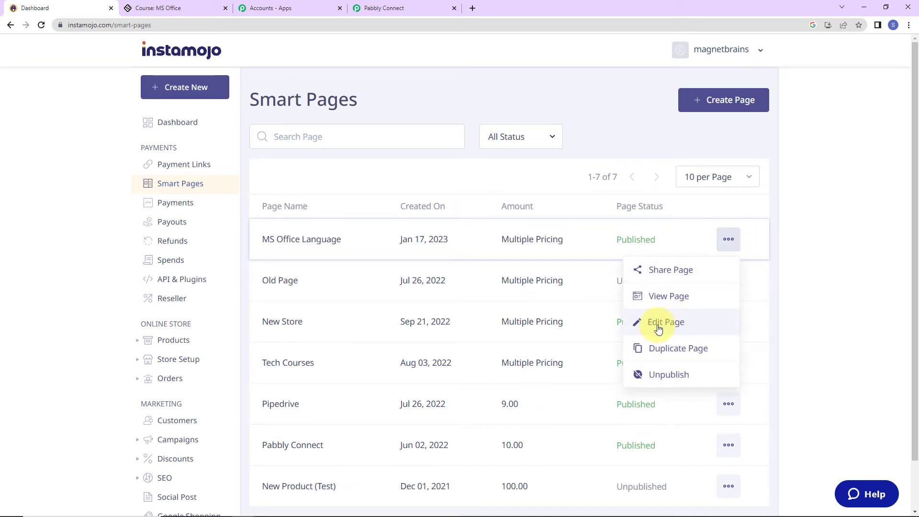
left_click(655, 270)
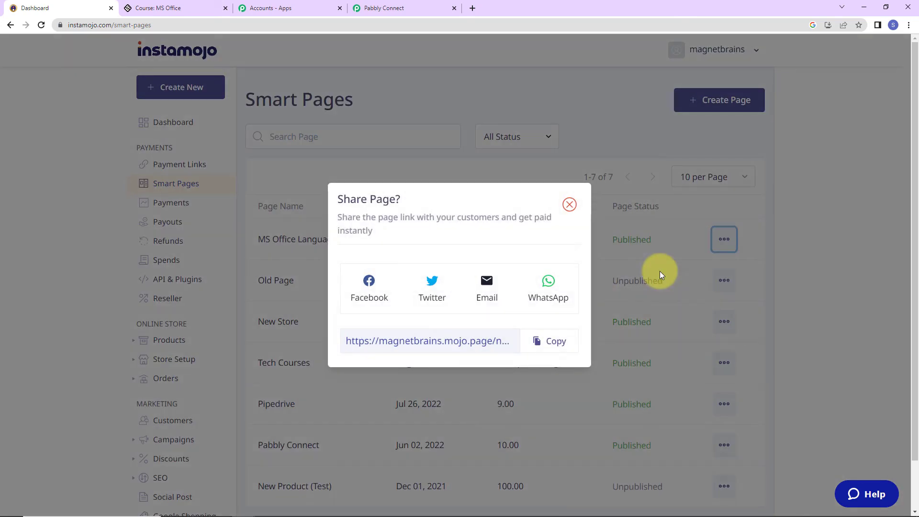
left_click(537, 351)
left_click(909, 25)
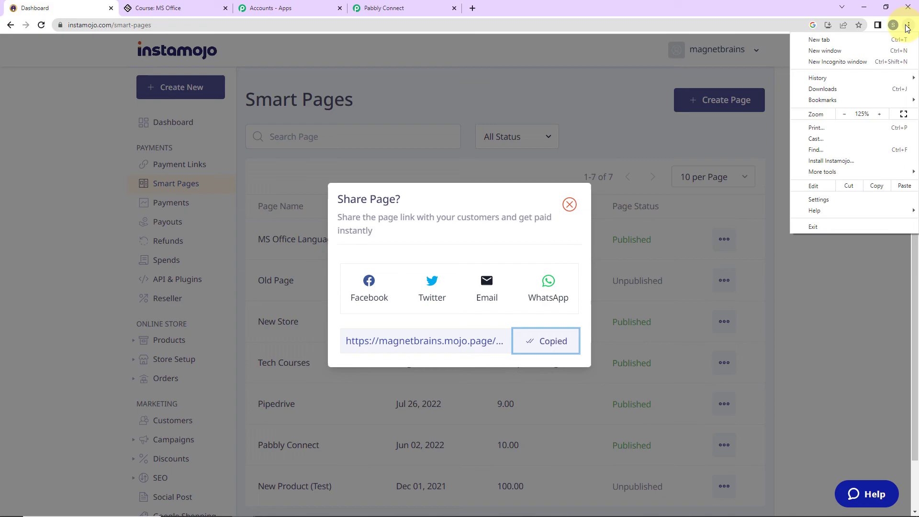
left_click(842, 63)
key("ctrl+v")
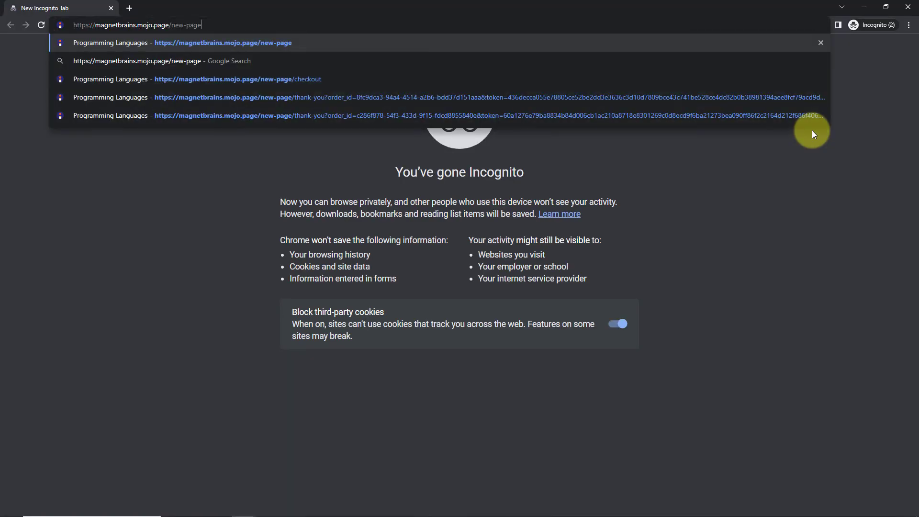
key("Return")
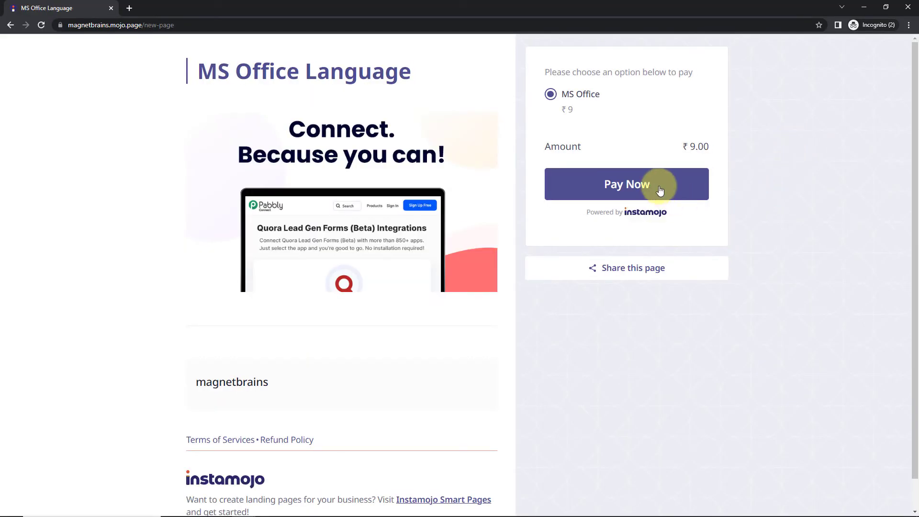
left_click(641, 182)
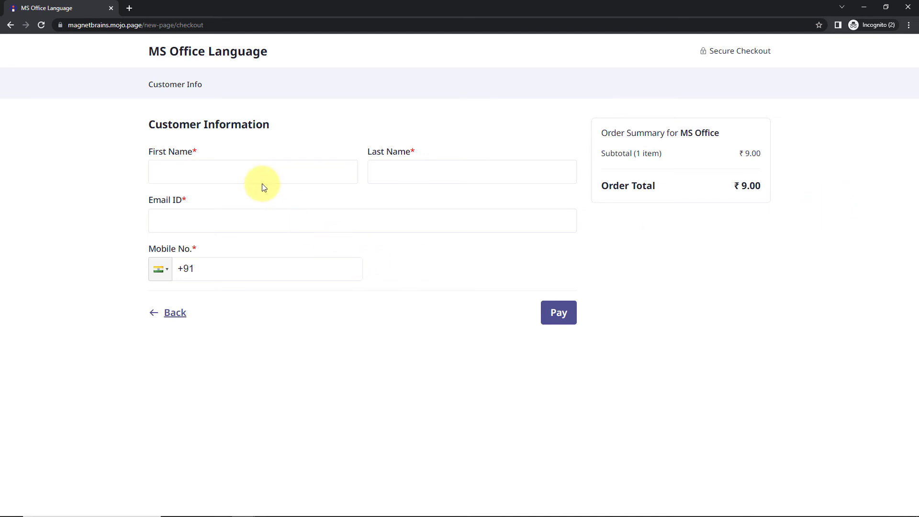
Enter the test customer's first name, last name and e-mail, then pay ₹9 to confirm the order.
left_click(253, 174)
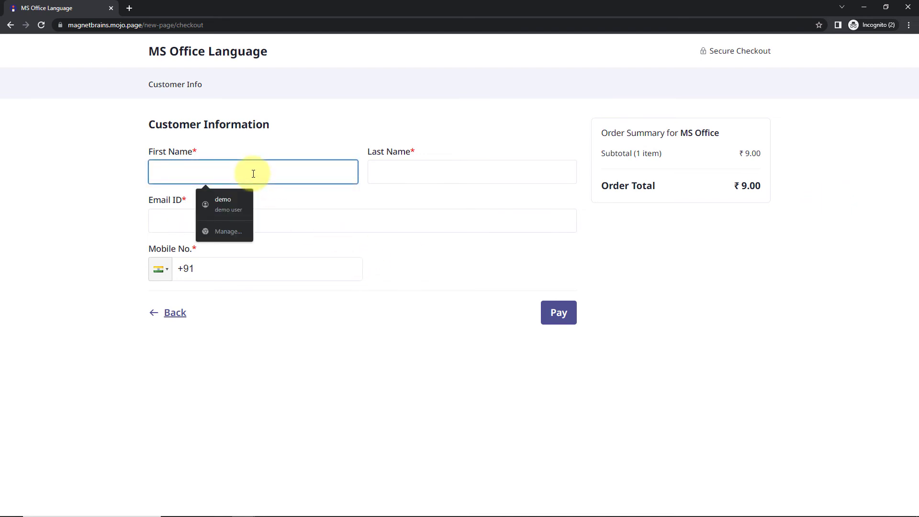
type("Dumm")
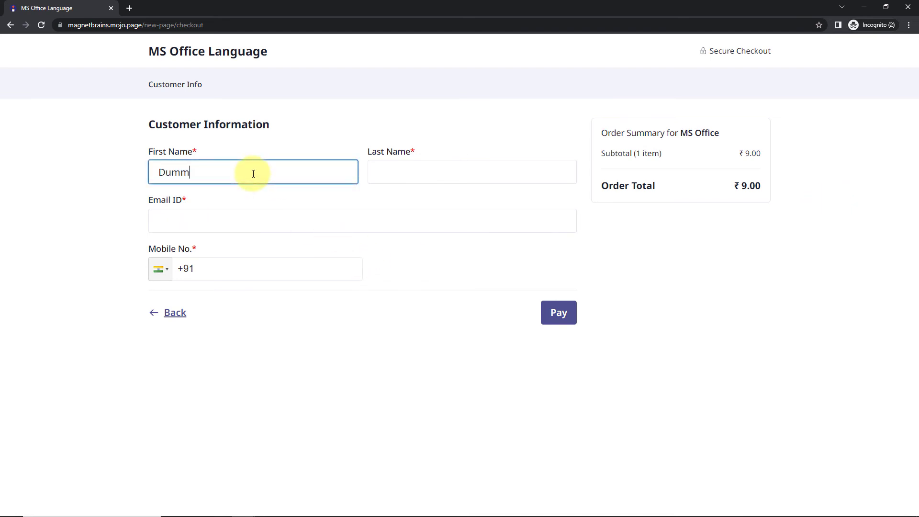
type("y")
key("Tab")
type("User")
key("Tab")
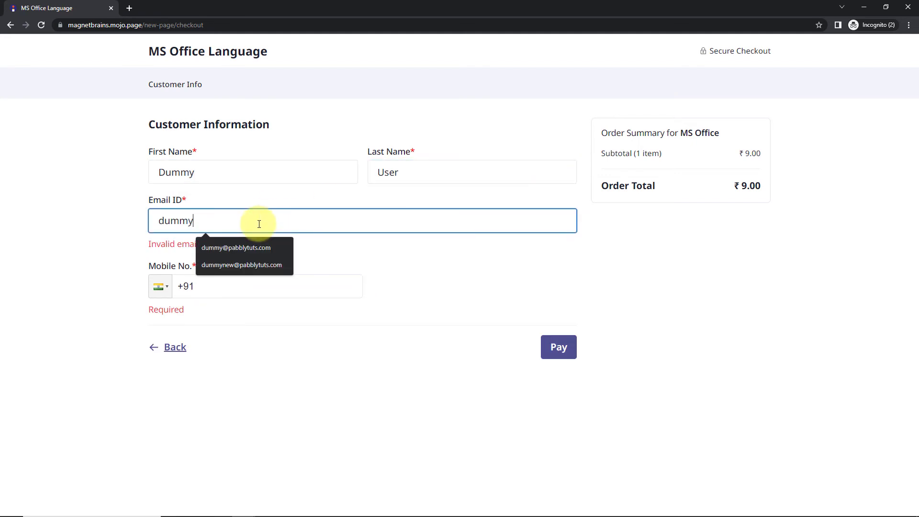
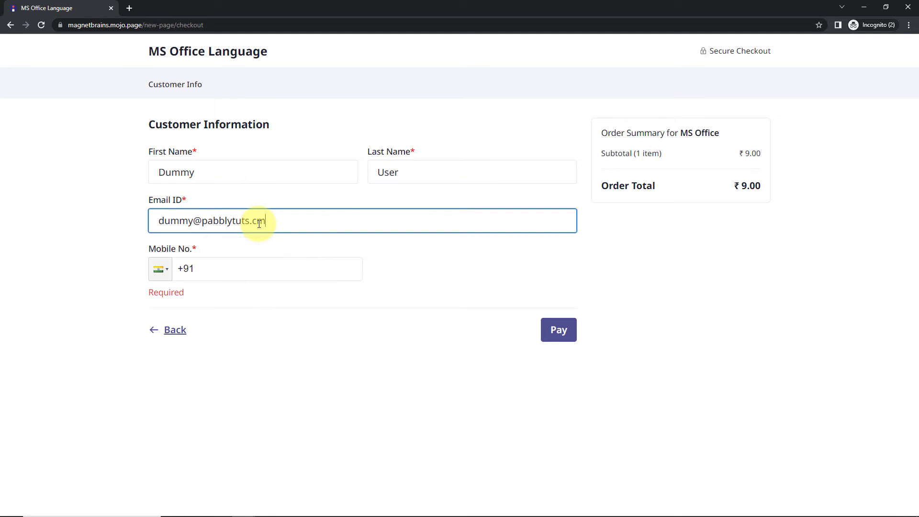
left_click(31, 265)
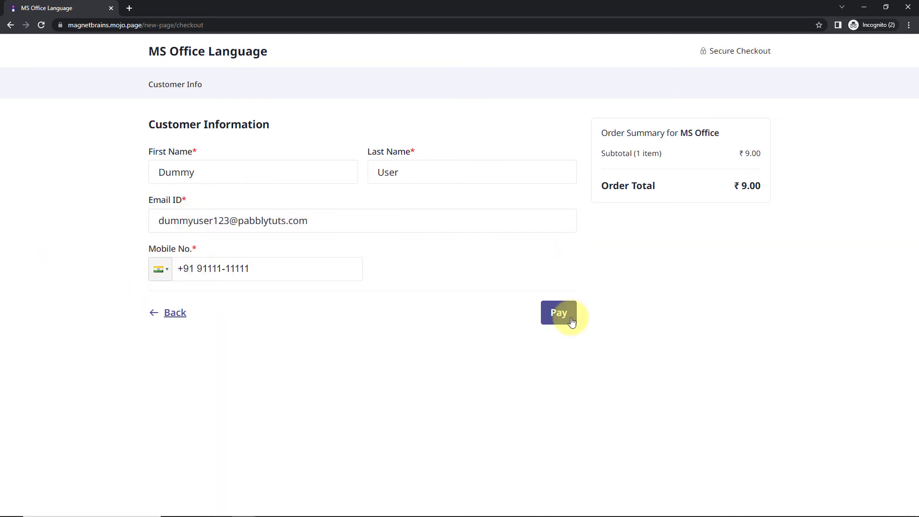
left_click(570, 318)
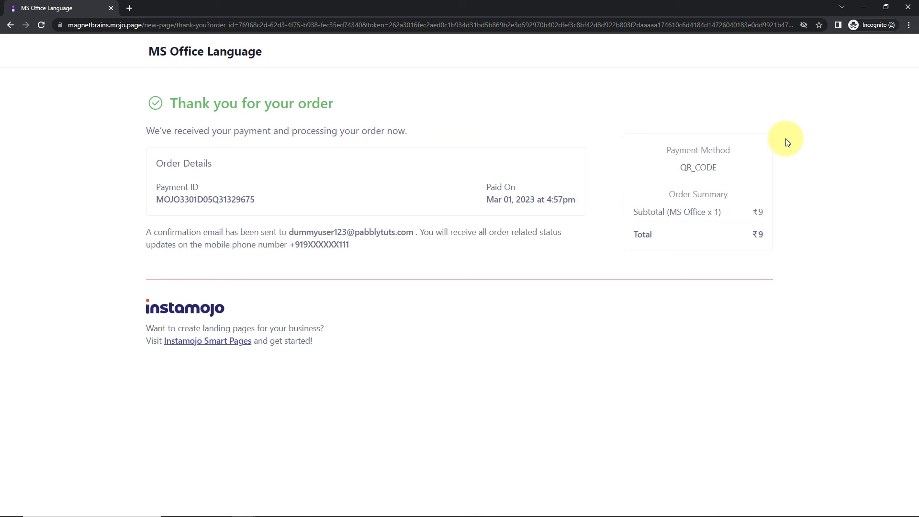
left_click(865, 7)
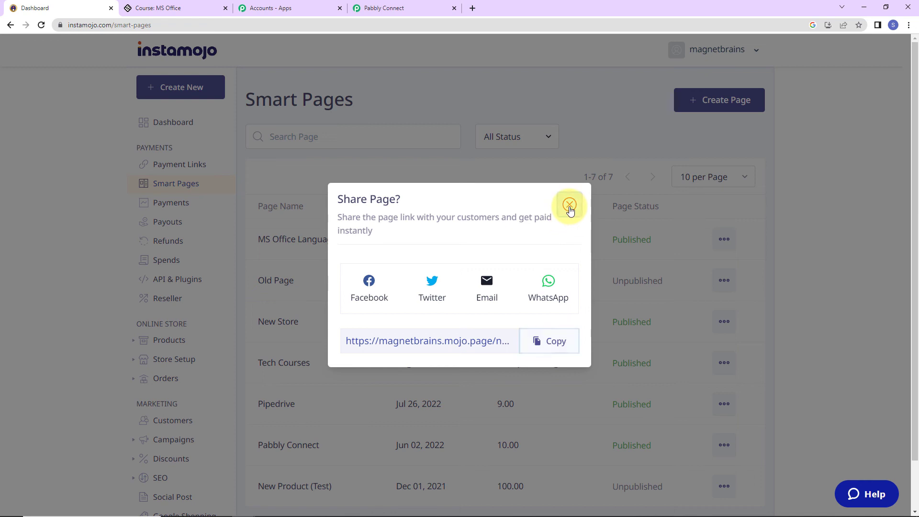
Reload the MS Office course dashboard to confirm the new buyer and $9 sale, then return to Pabbly Connect.
left_click(570, 205)
left_click(136, 10)
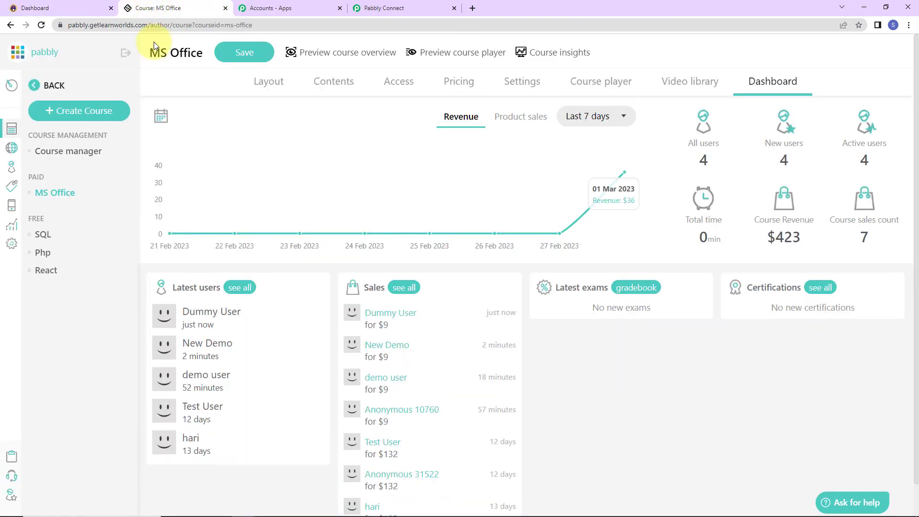
left_click(40, 25)
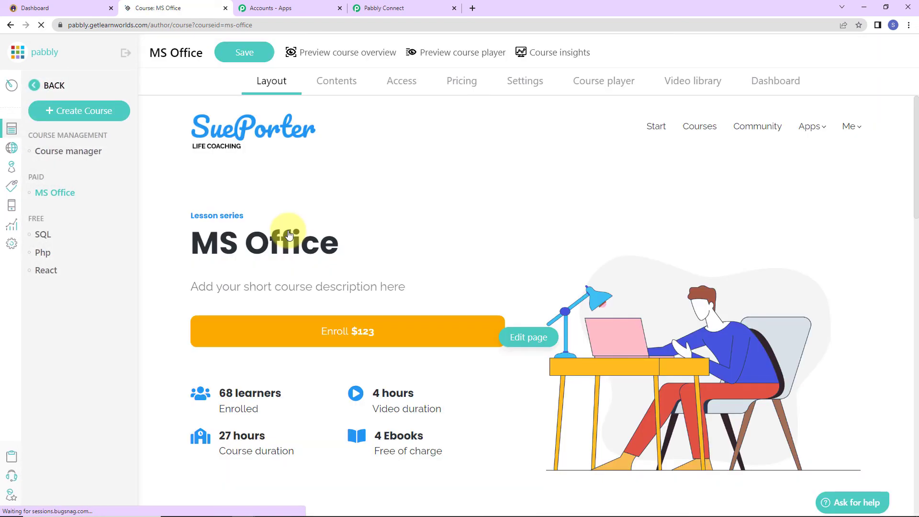
left_click(790, 81)
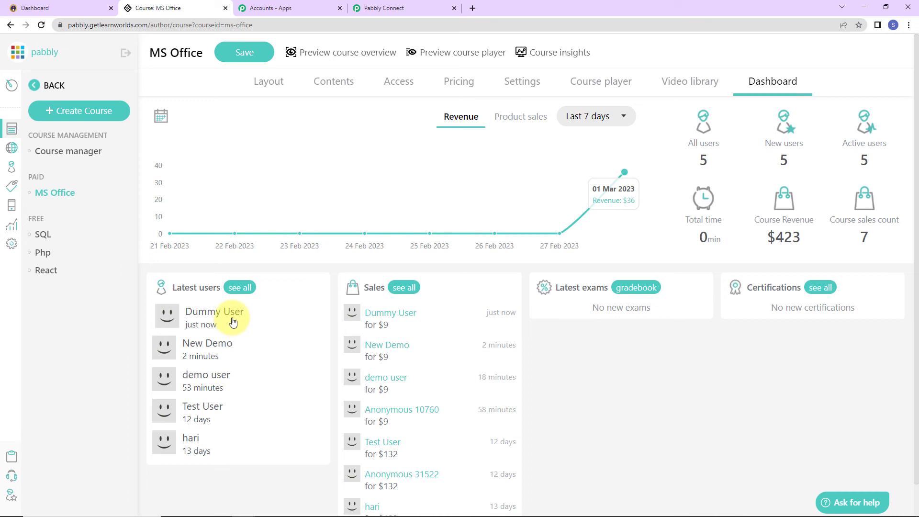
left_click(417, 8)
left_click_drag(916, 468, 895, 33)
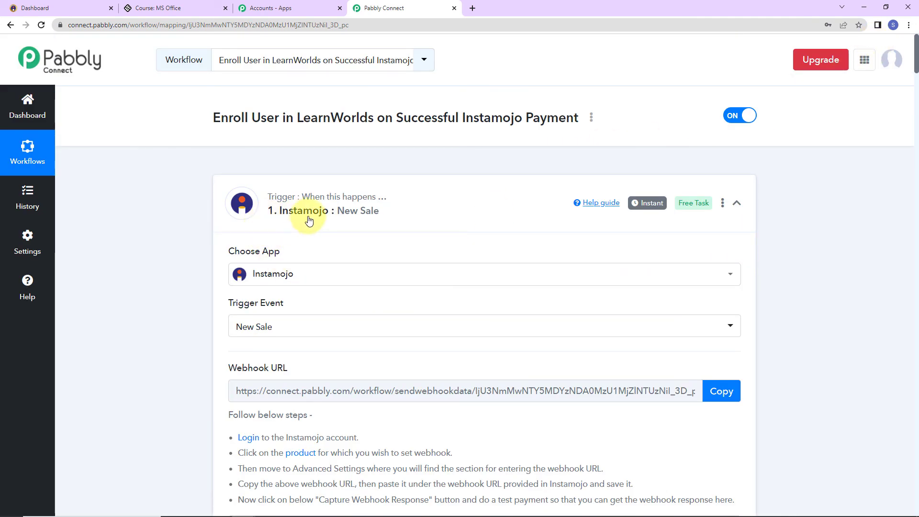
Collapse the Instamojo New Sale, filter, Create User and Enroll User cards, ending at the workflow header.
left_click(737, 203)
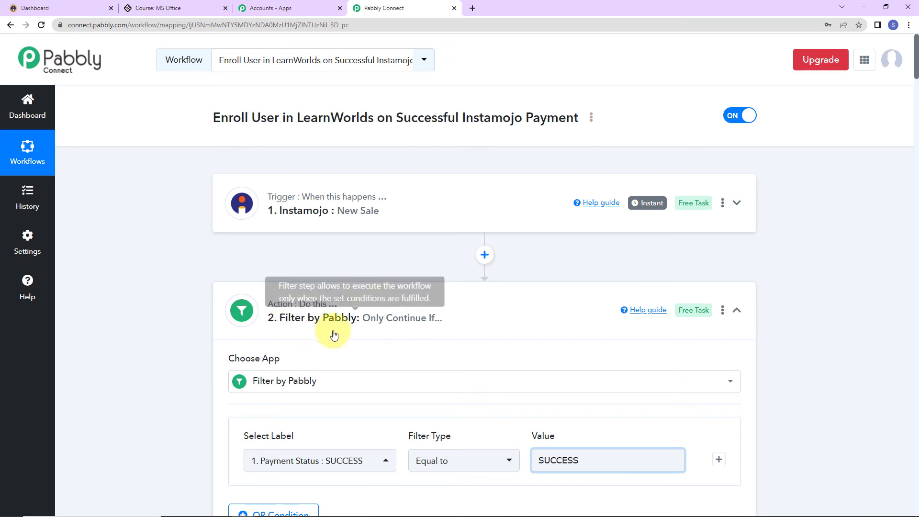
left_click(738, 310)
scroll(771, 327, "down", 5)
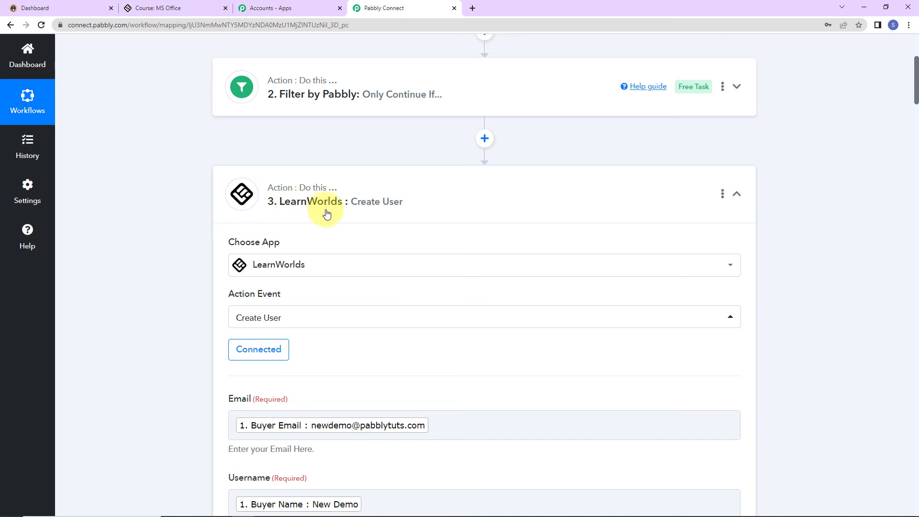
left_click(738, 194)
scroll(743, 250, "down", 5)
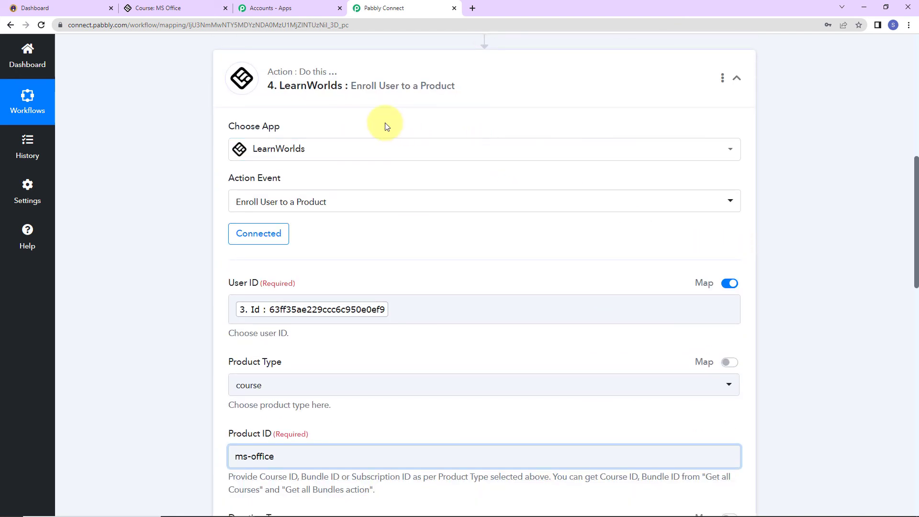
left_click(736, 78)
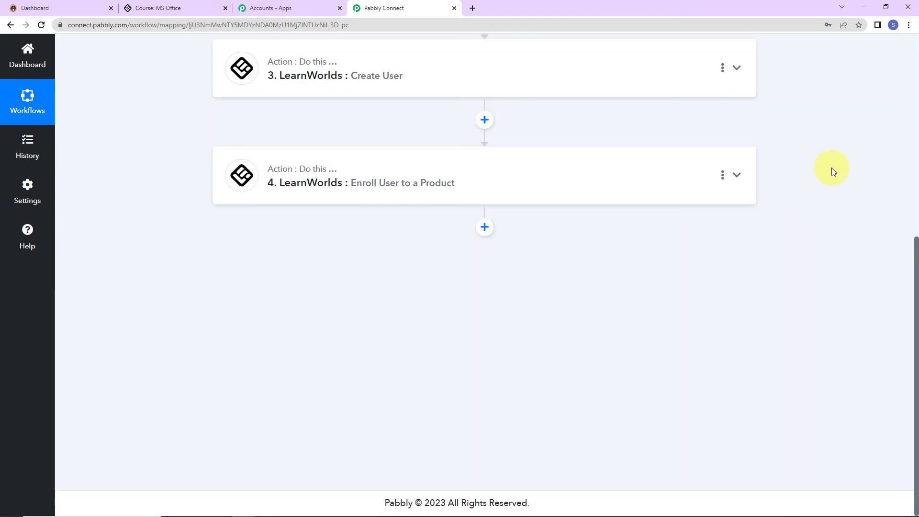
scroll(830, 159, "up", 2)
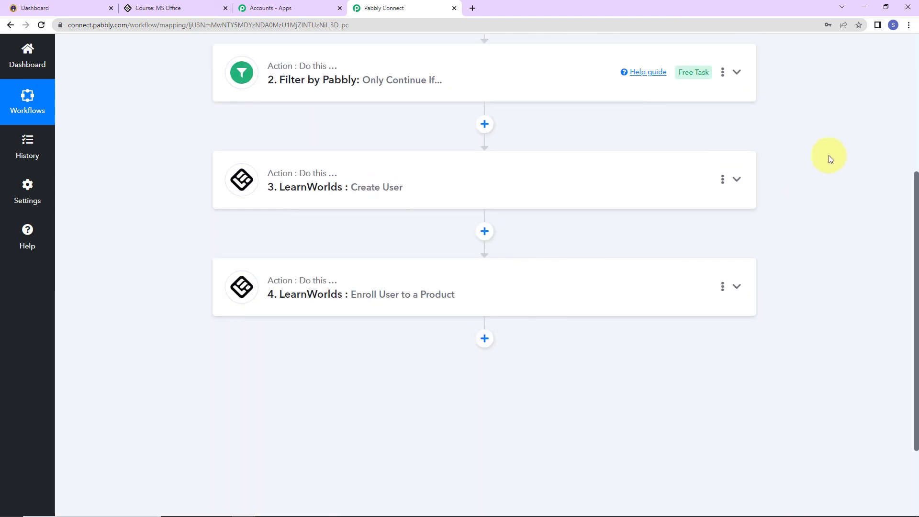
scroll(829, 156, "up", 4)
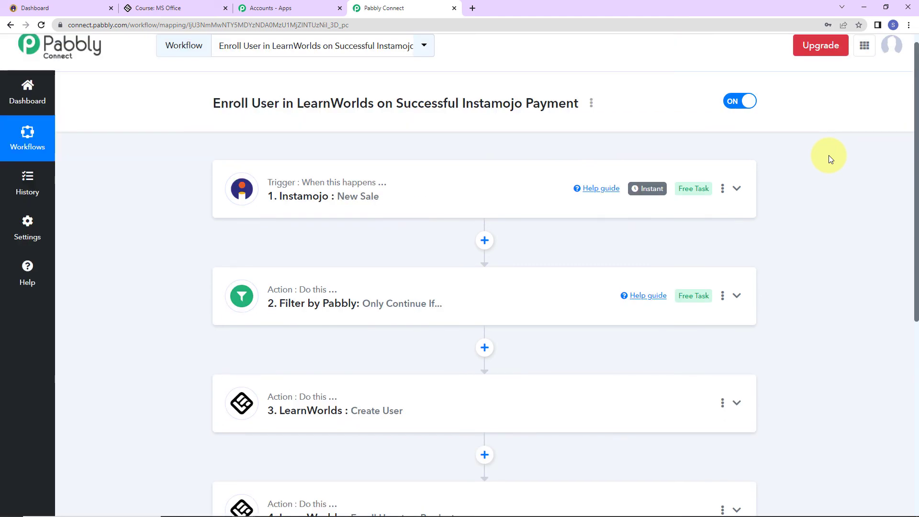